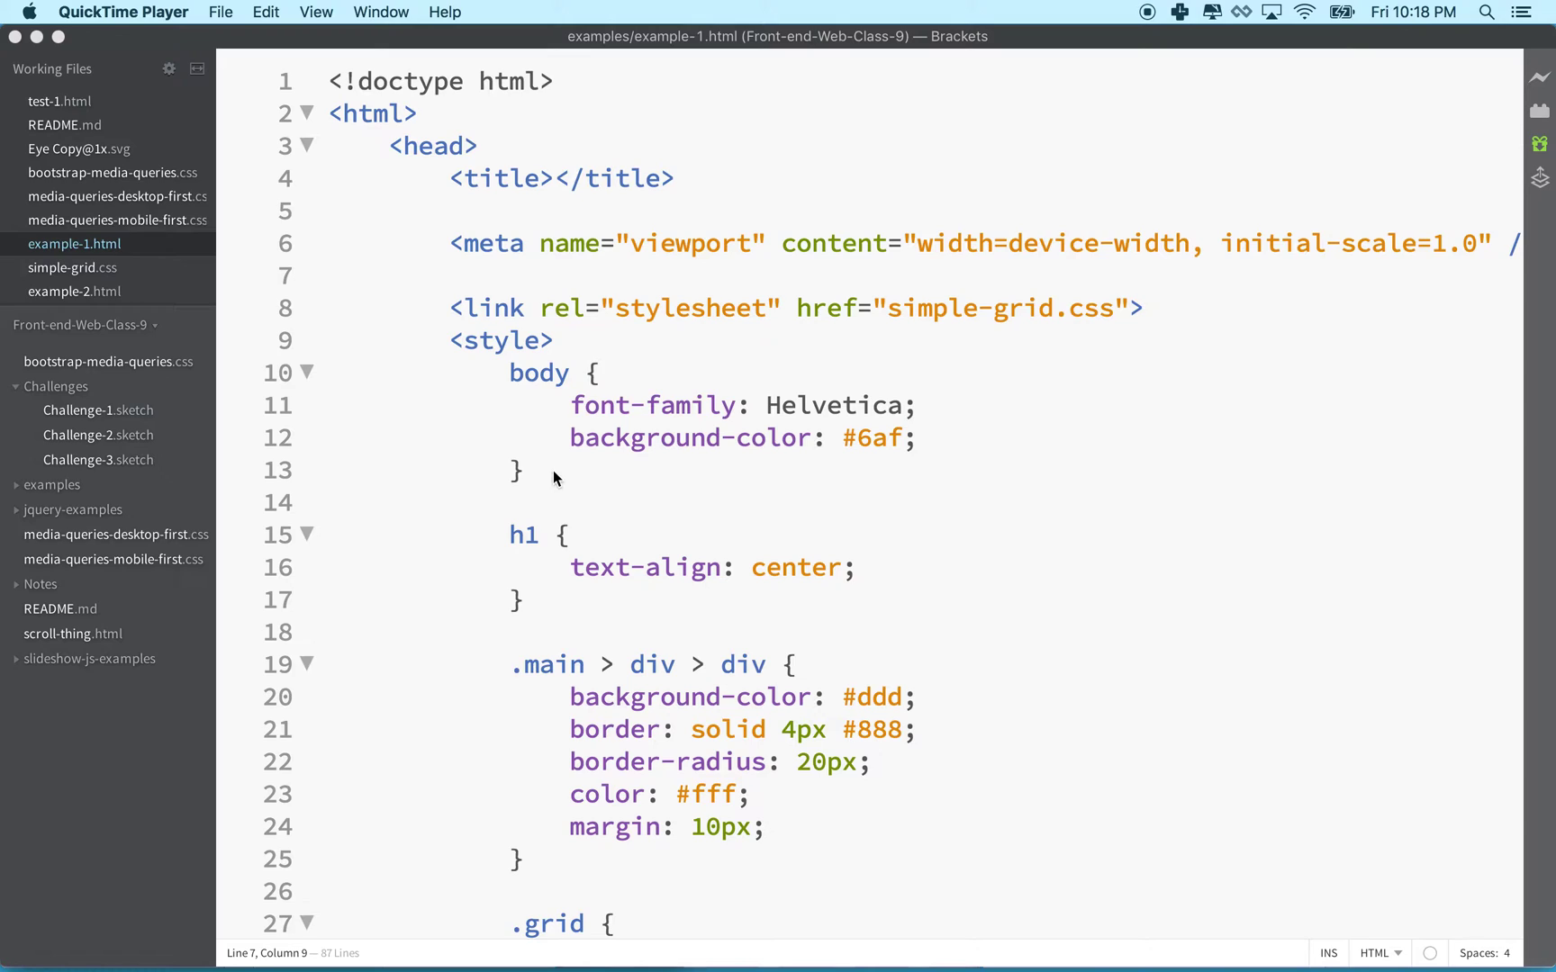
Enlarge the editor text and highlight the opening <meta on line 6.
left_click(452, 243)
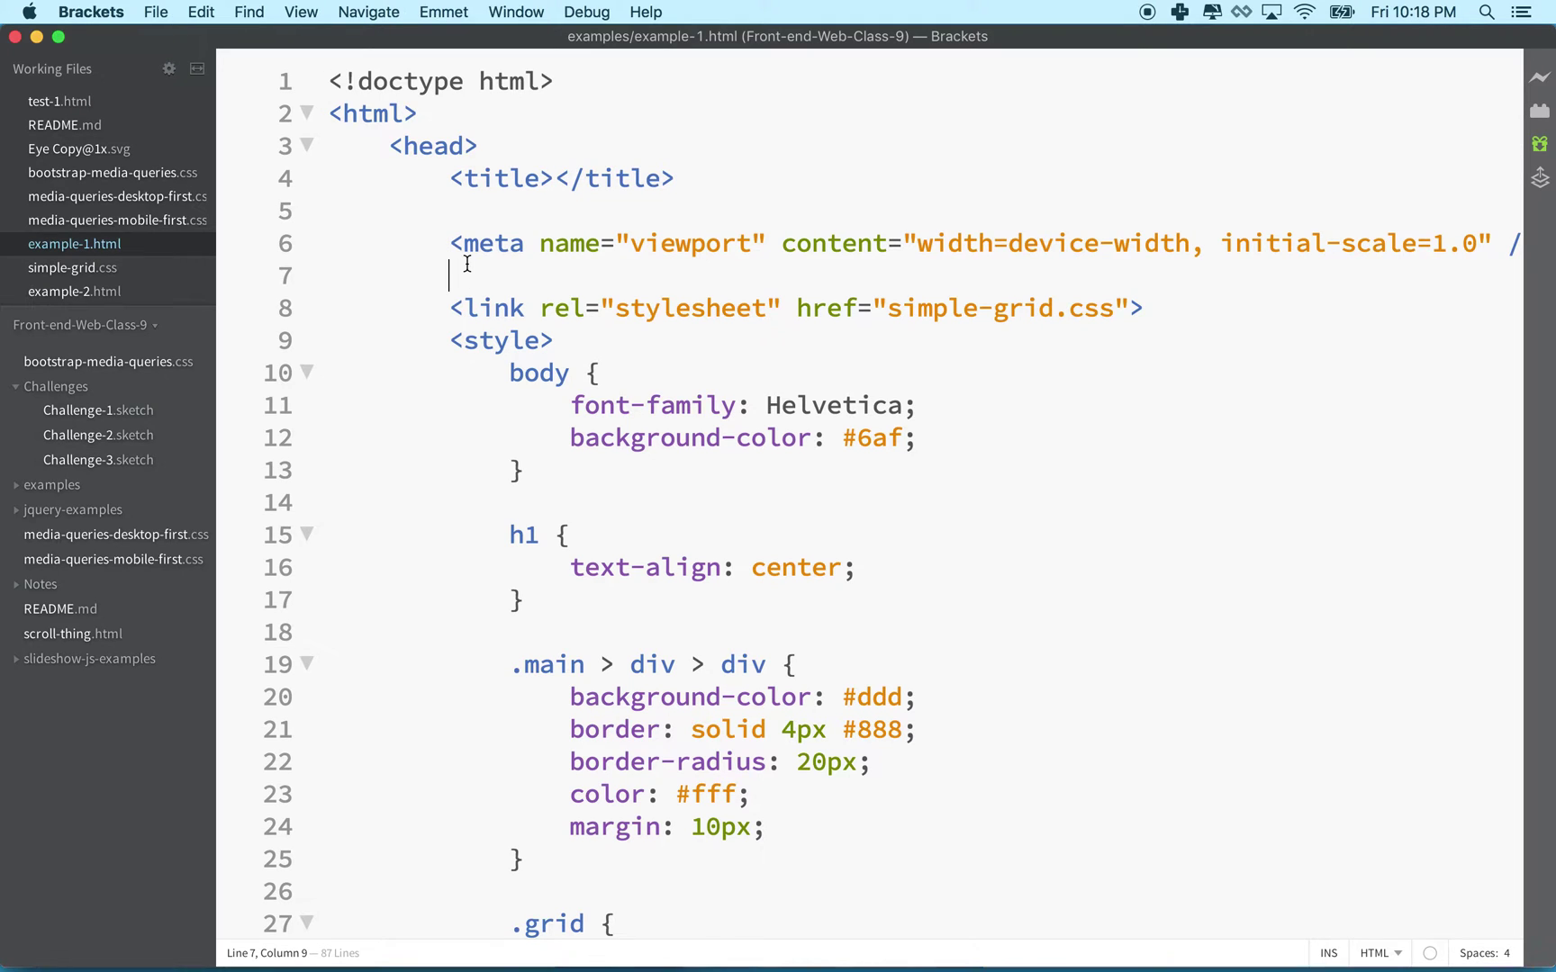
key("super+equal")
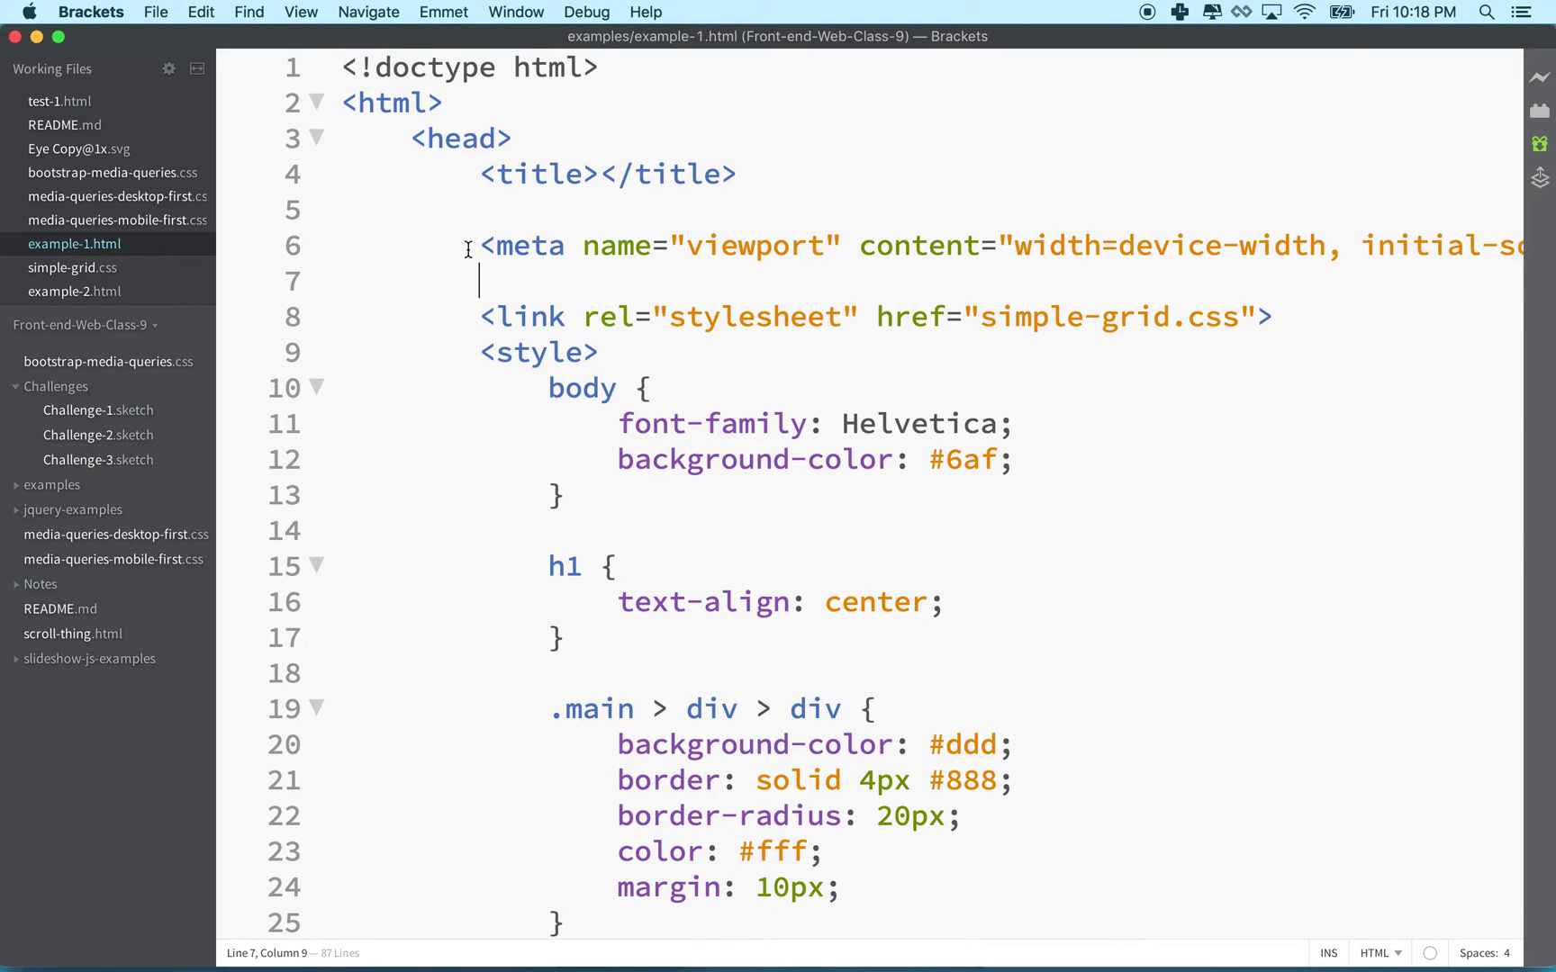
left_click(479, 246)
left_click_drag(479, 244, 583, 246)
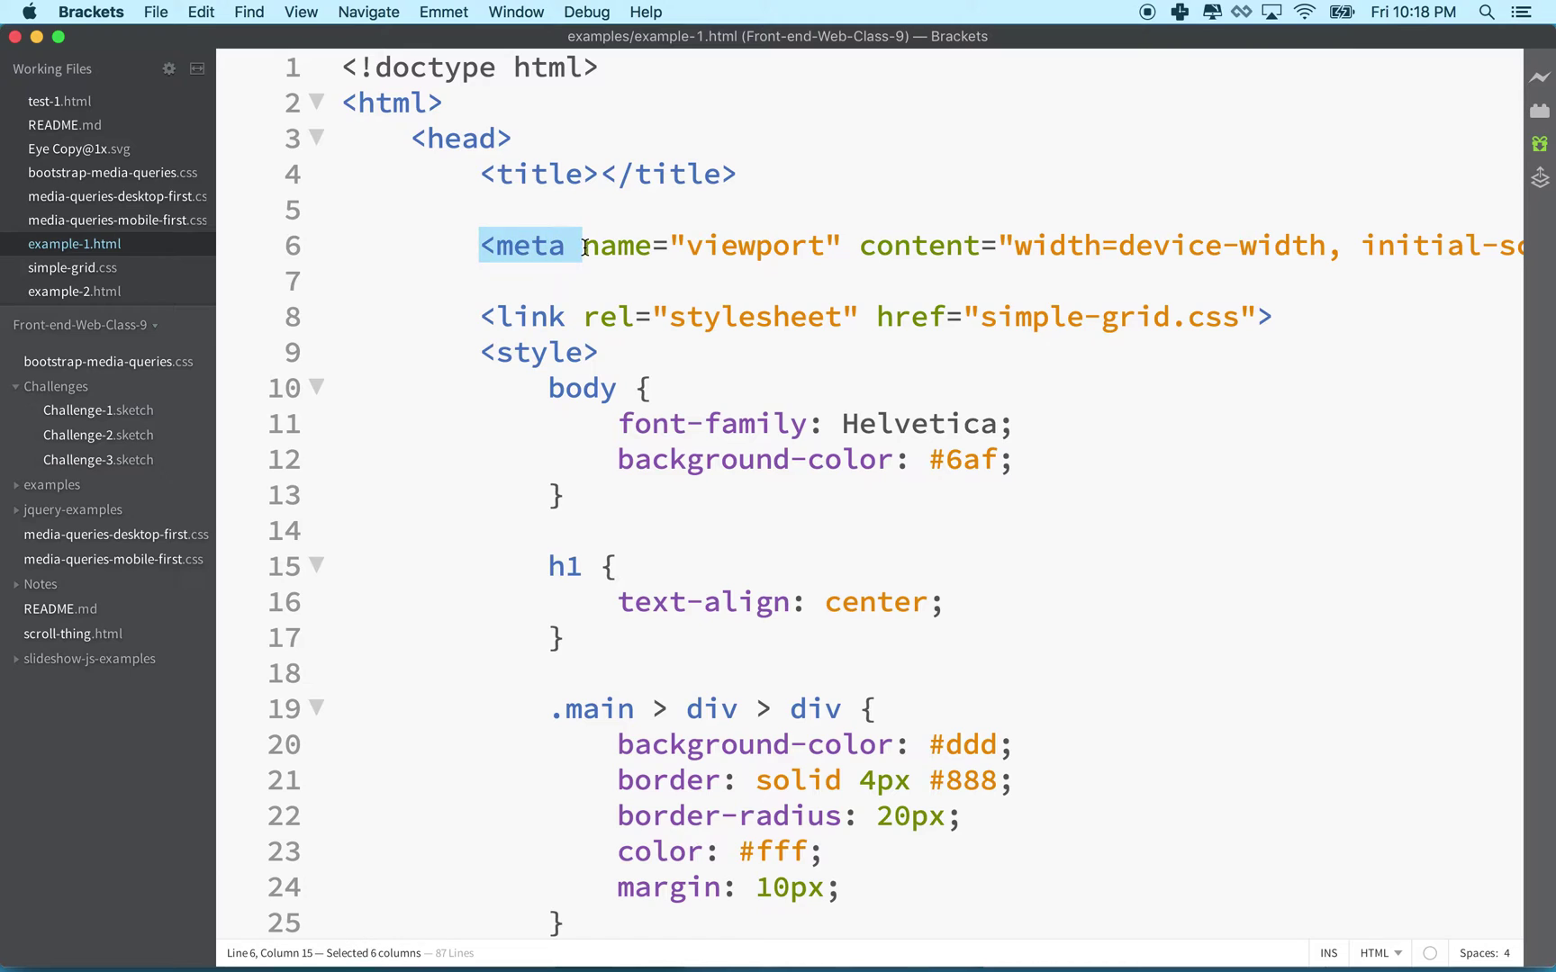
Highlight name, viewport, content and width, leaving the caret before content= on line 6.
double_click(605, 246)
double_click(741, 241)
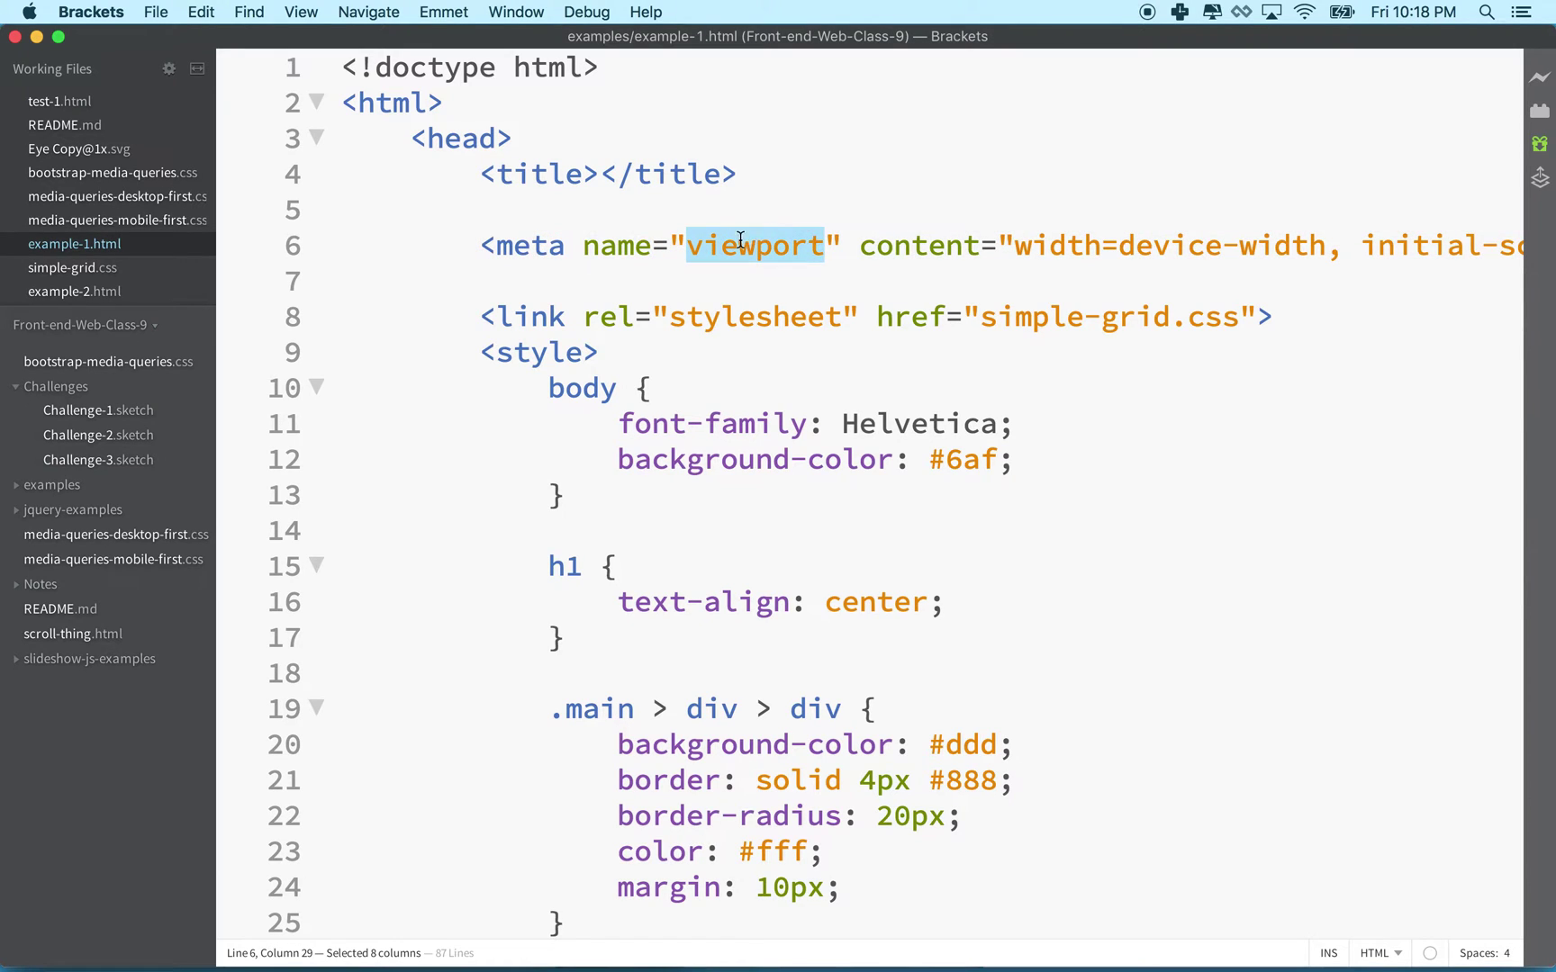
double_click(914, 243)
triple_click(1039, 243)
double_click(1057, 243)
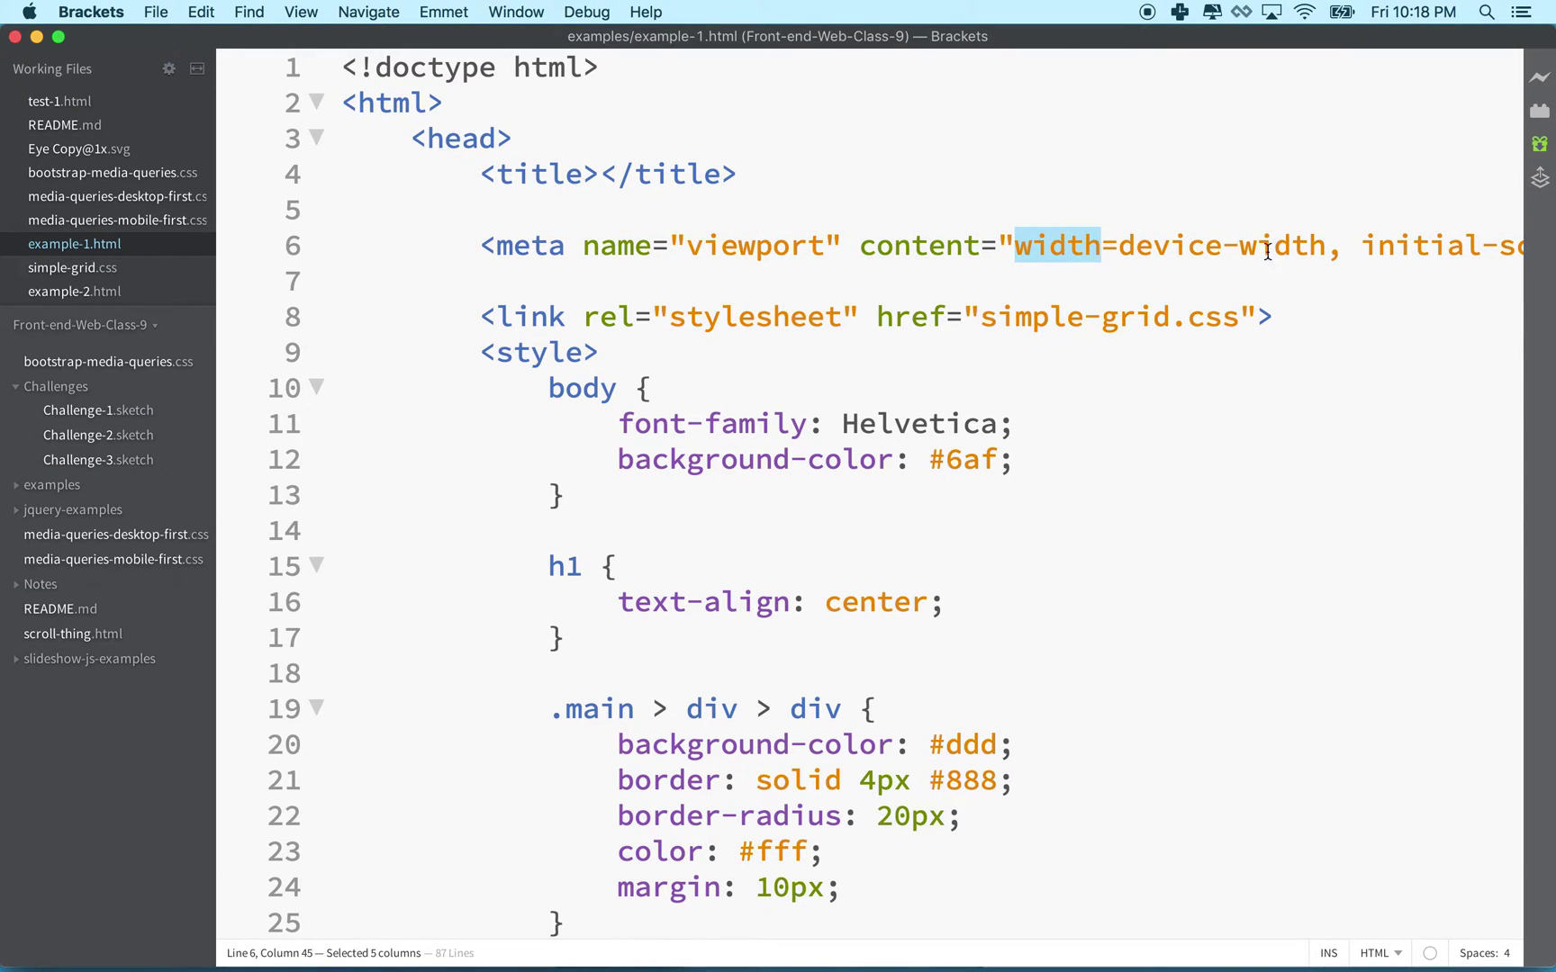
left_click(858, 246)
Move content= onto its own line and adjust the editor text size.
key("Return")
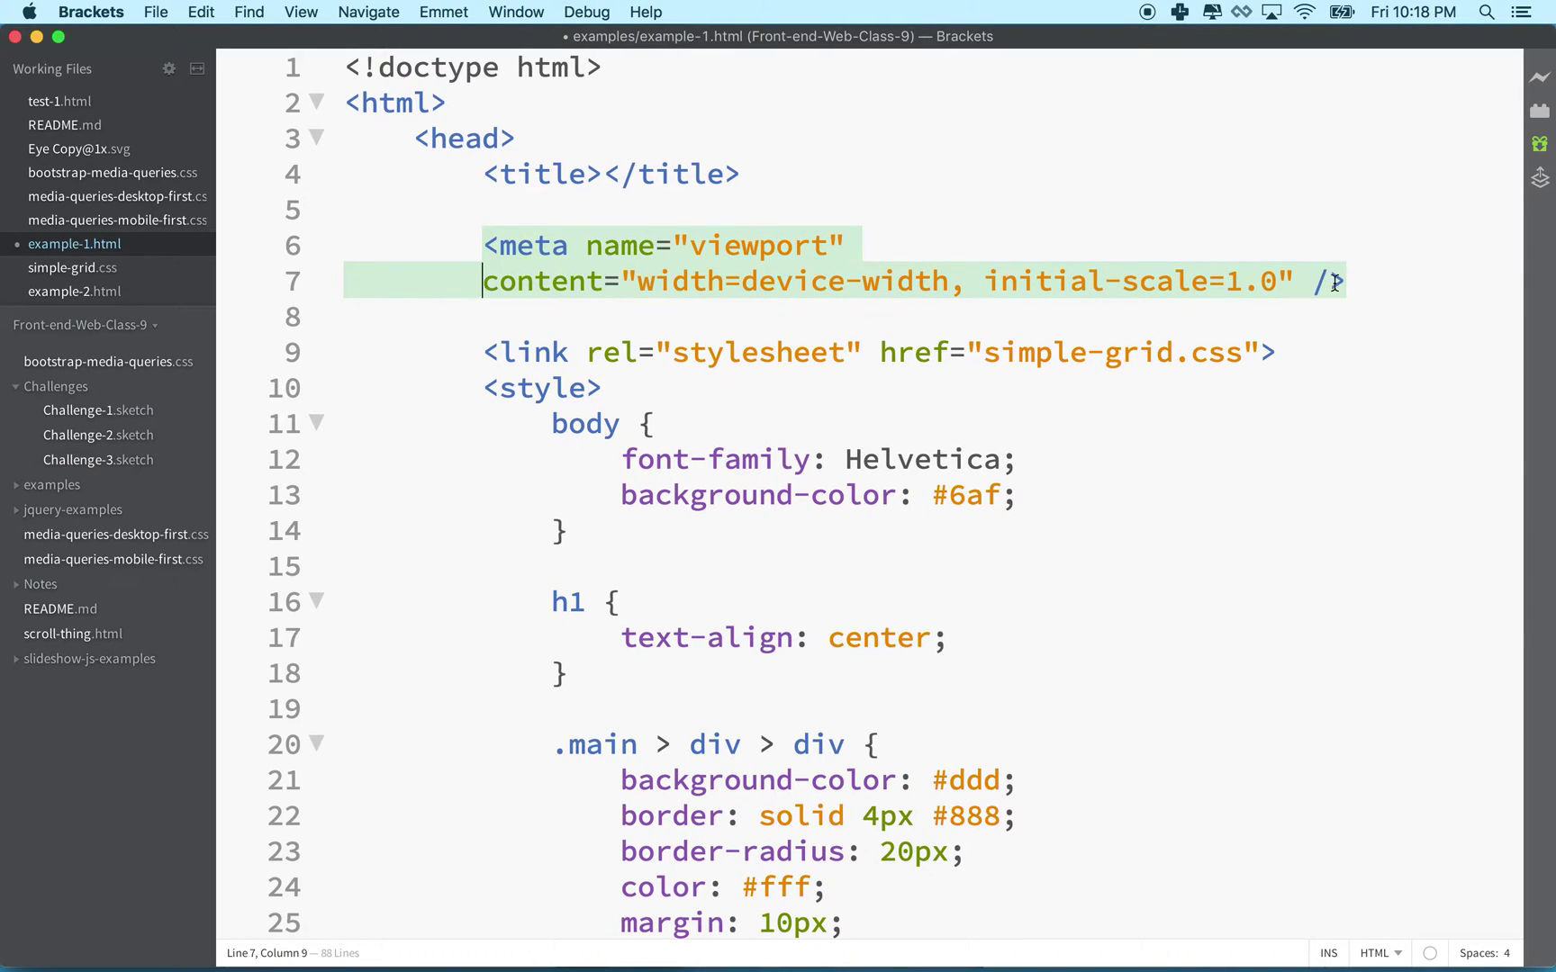
left_click(851, 245)
left_click(482, 246)
key("super+equal")
key("super+equal")
key("super+equal")
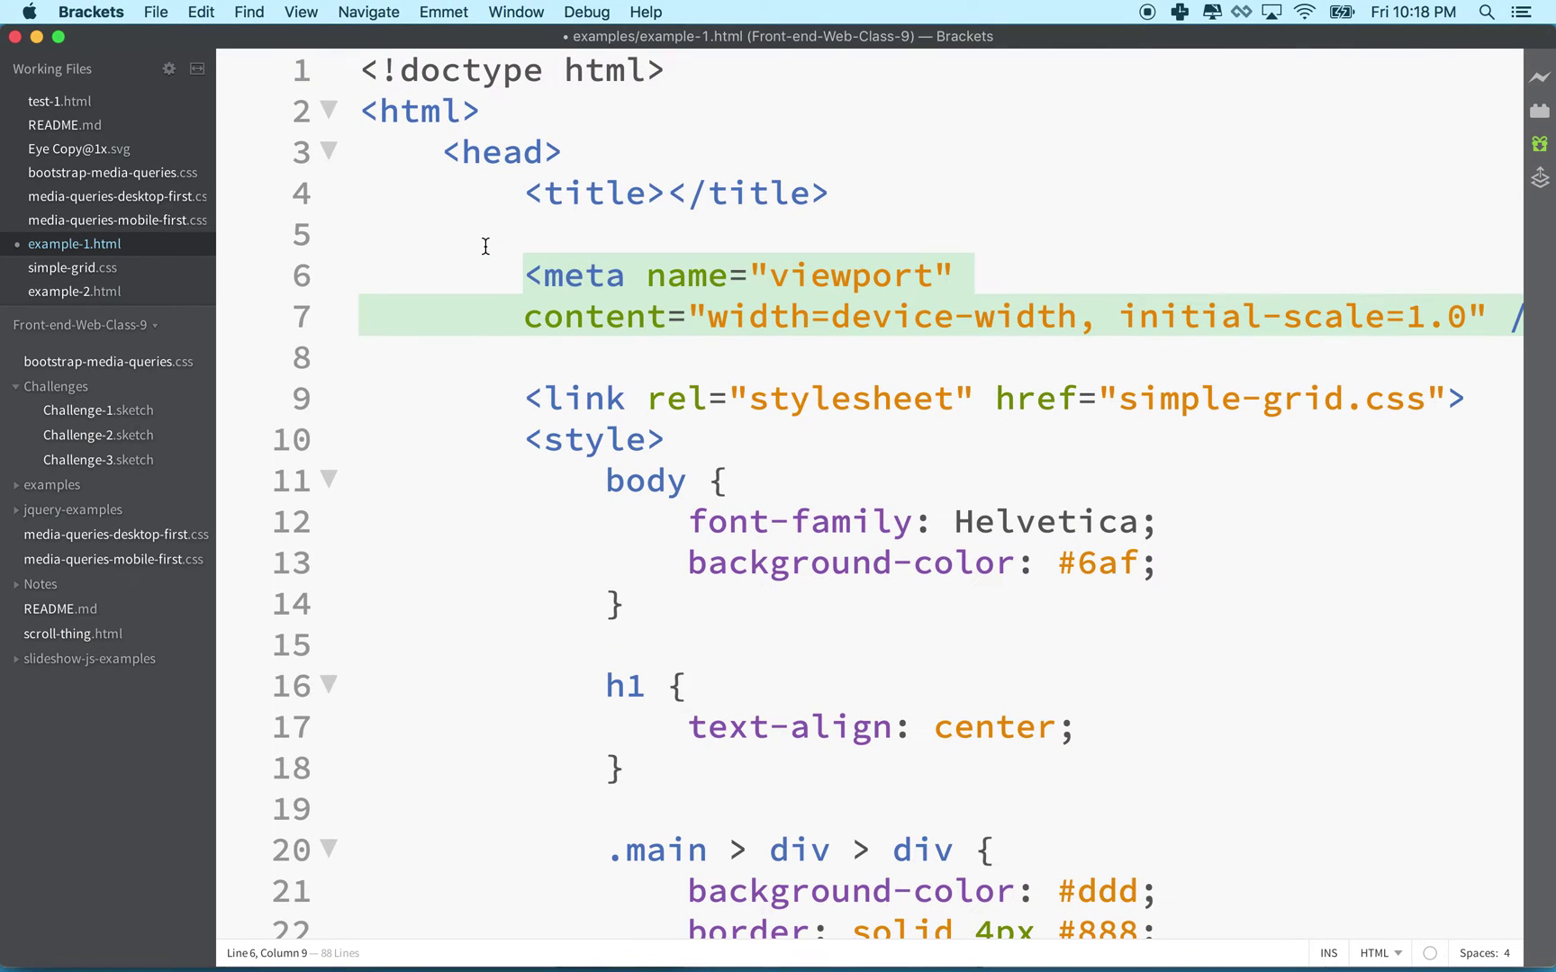
key("super+minus")
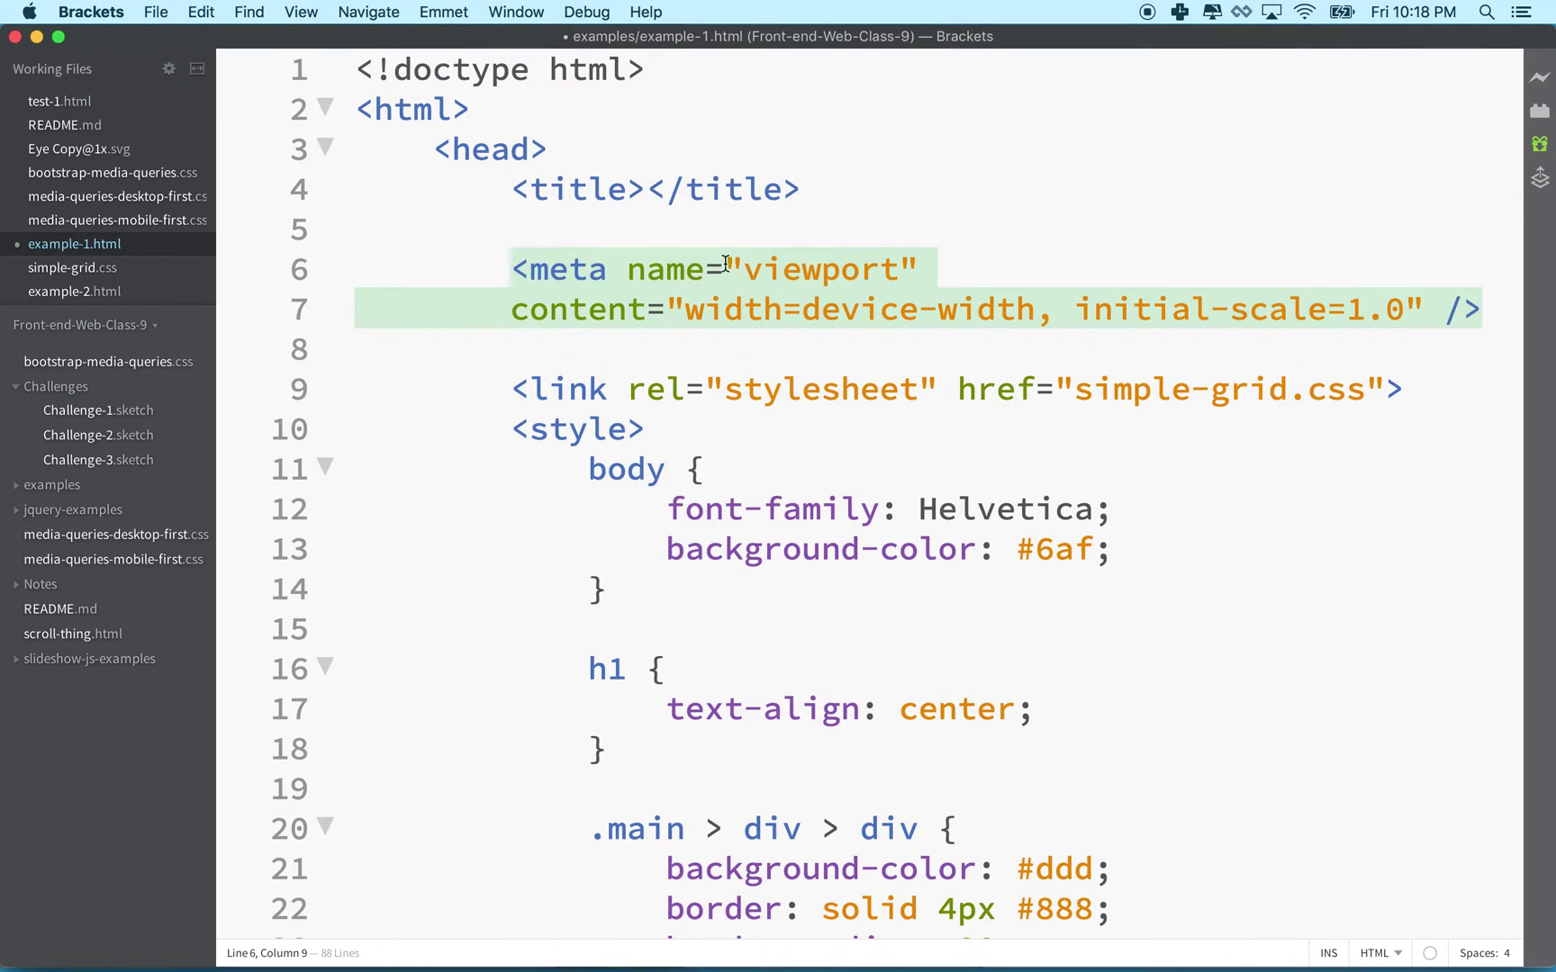
Highlight the whole two-line meta tag, then its name="viewport" attribute.
left_click_drag(511, 269, 1481, 311)
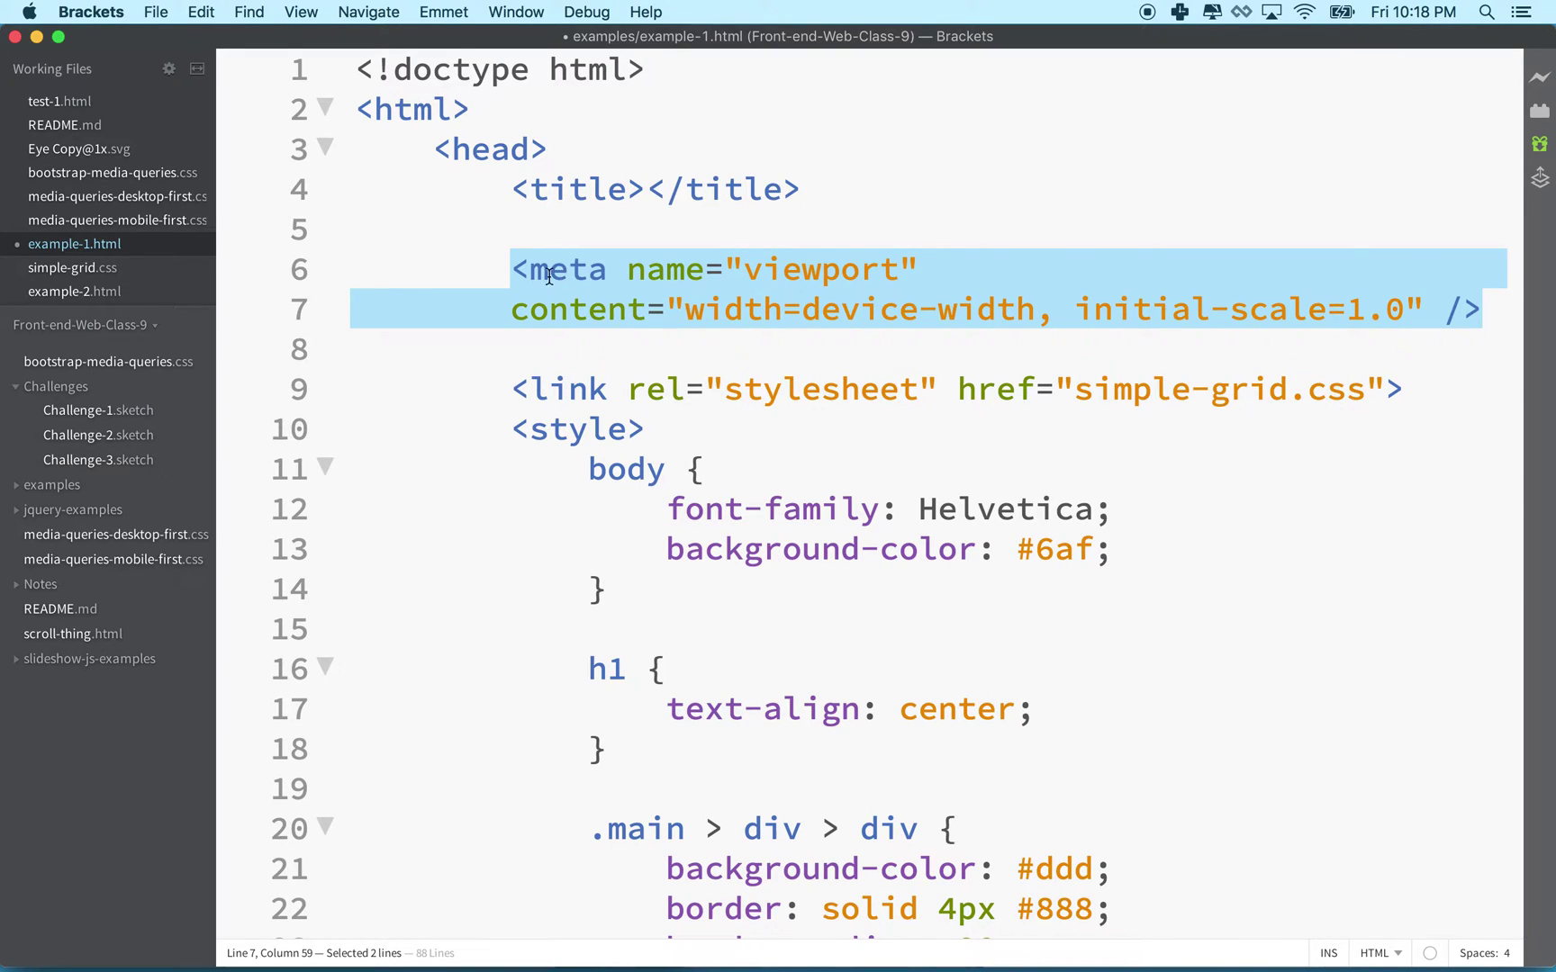
left_click_drag(512, 268, 1489, 309)
left_click_drag(626, 269, 934, 263)
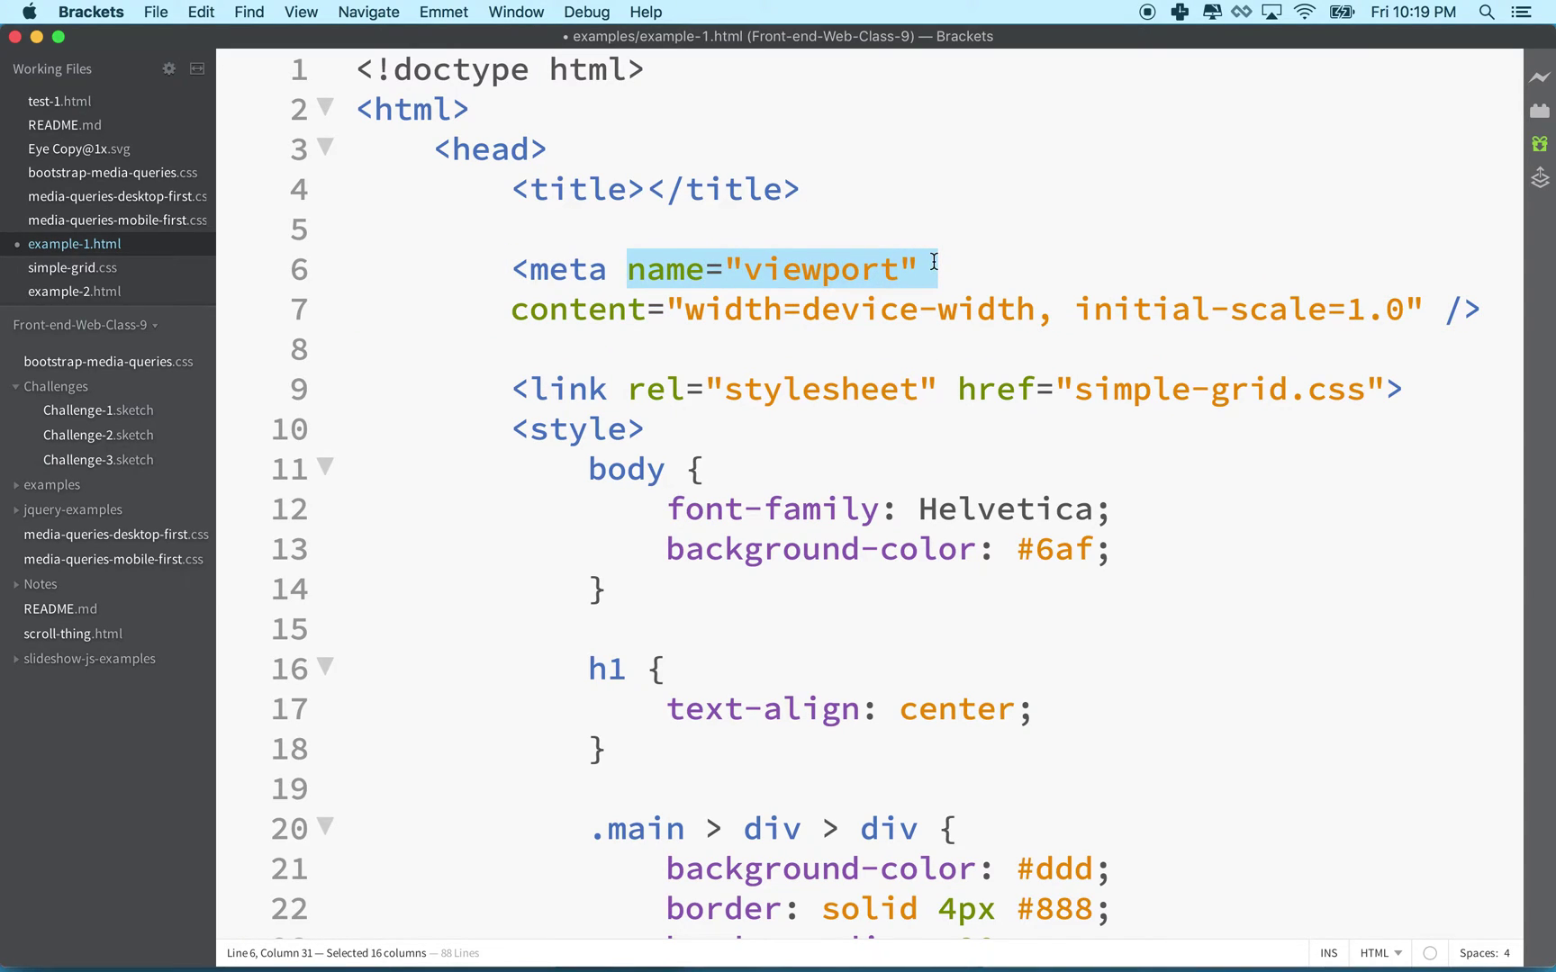
left_click(644, 275)
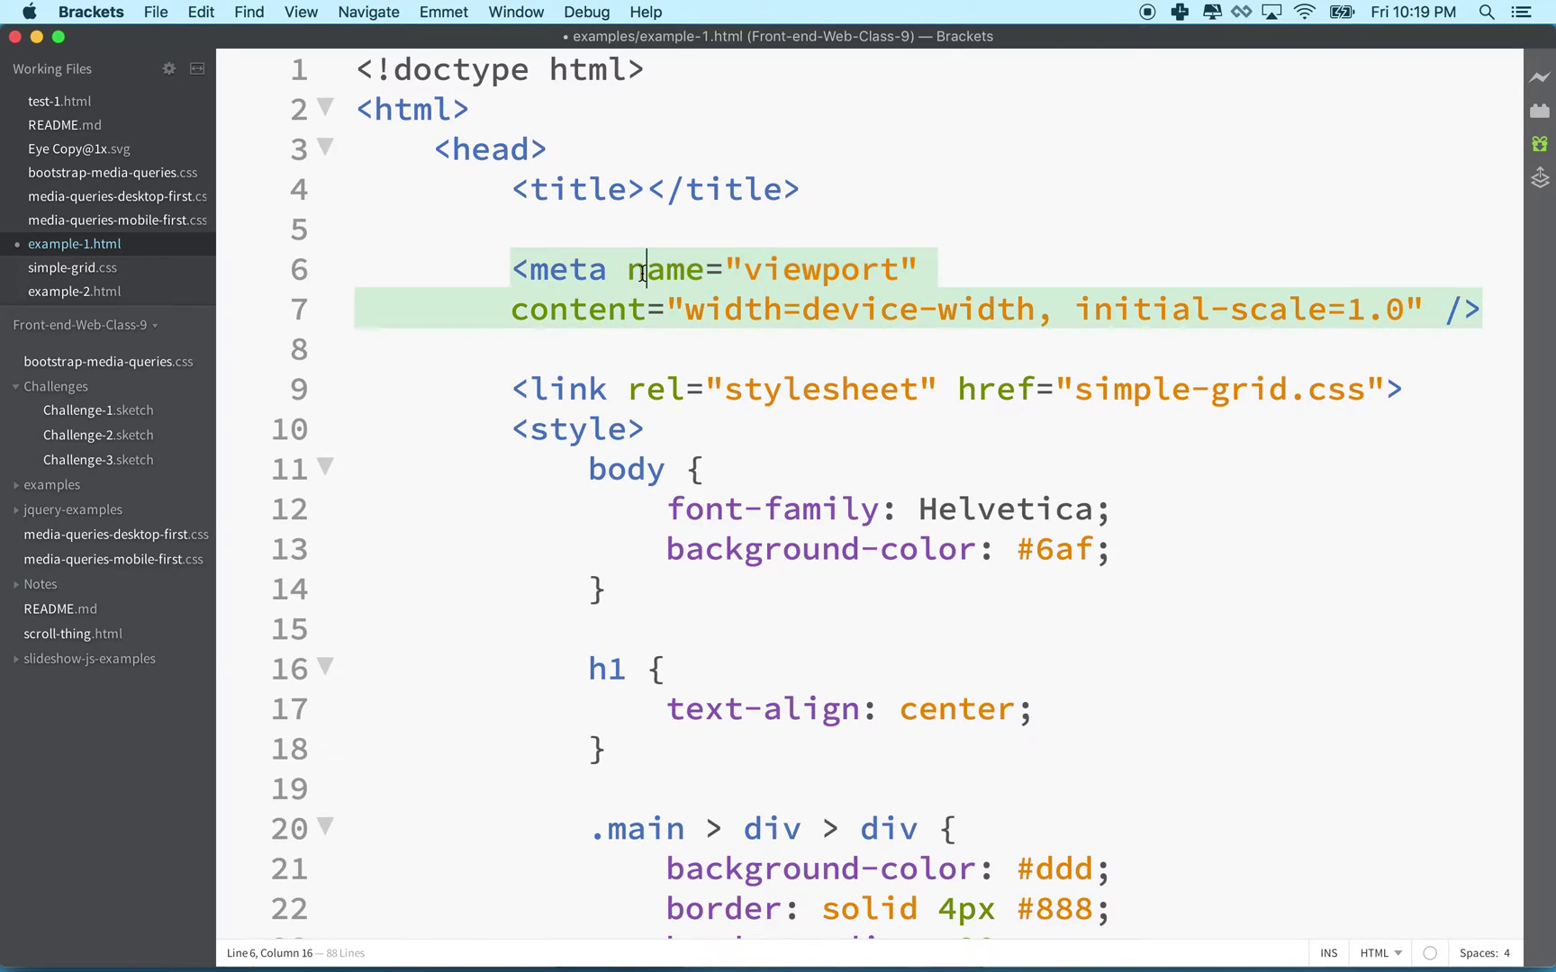
left_click_drag(609, 272, 945, 272)
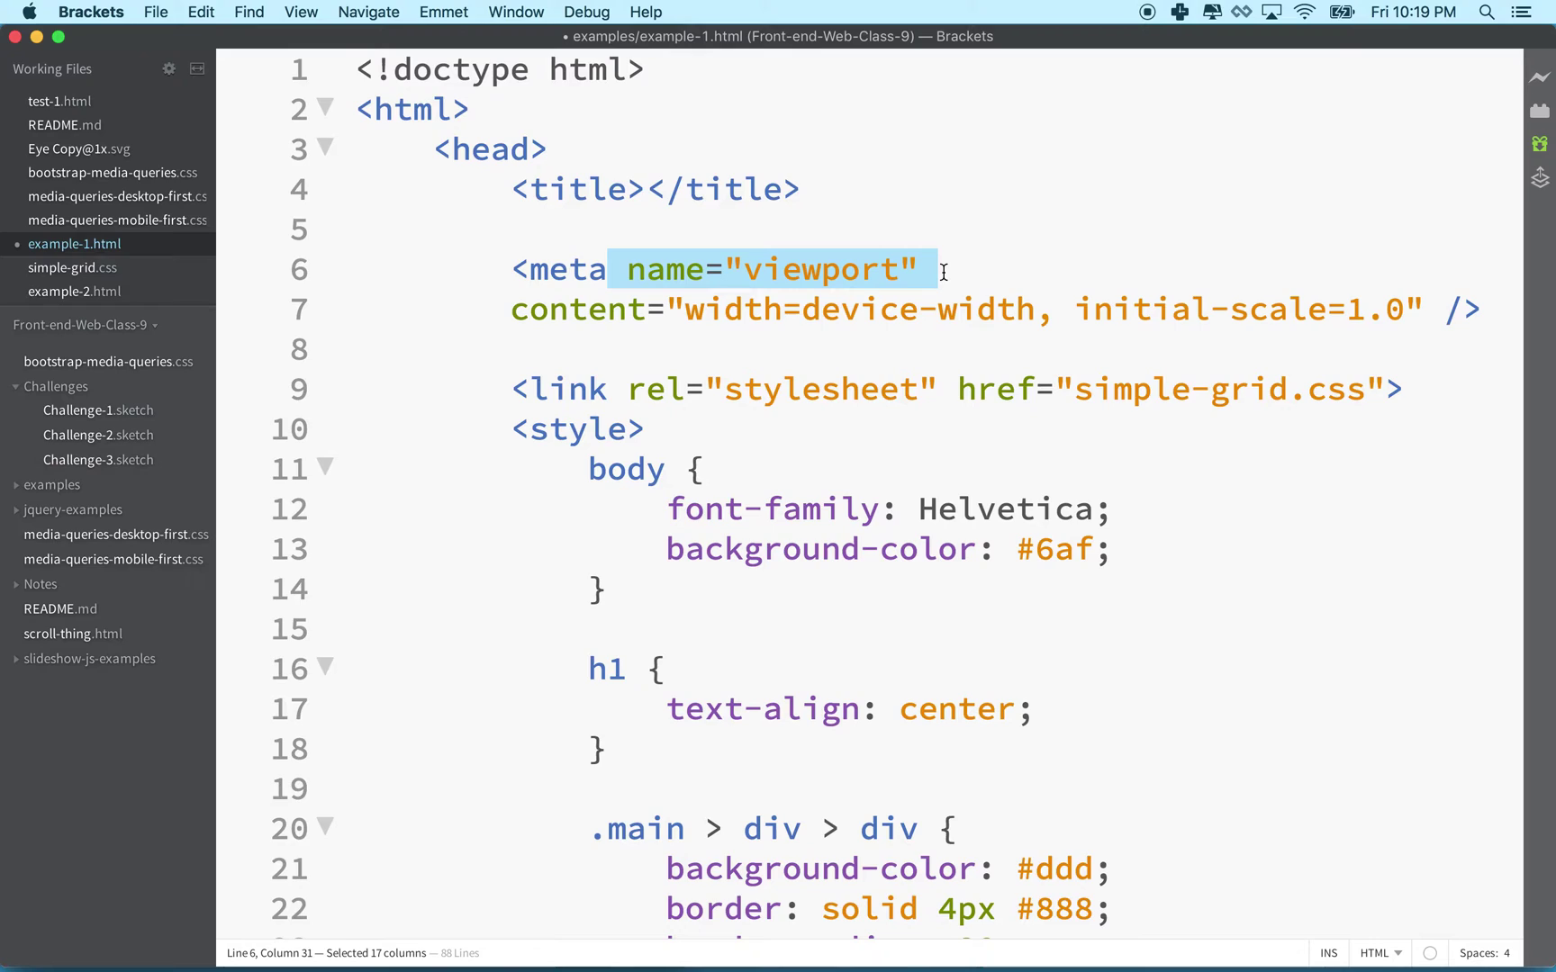
Highlight width=device-width and initial-scale=1.0 on line 7, then save example-1.html.
left_click_drag(510, 313, 1406, 312)
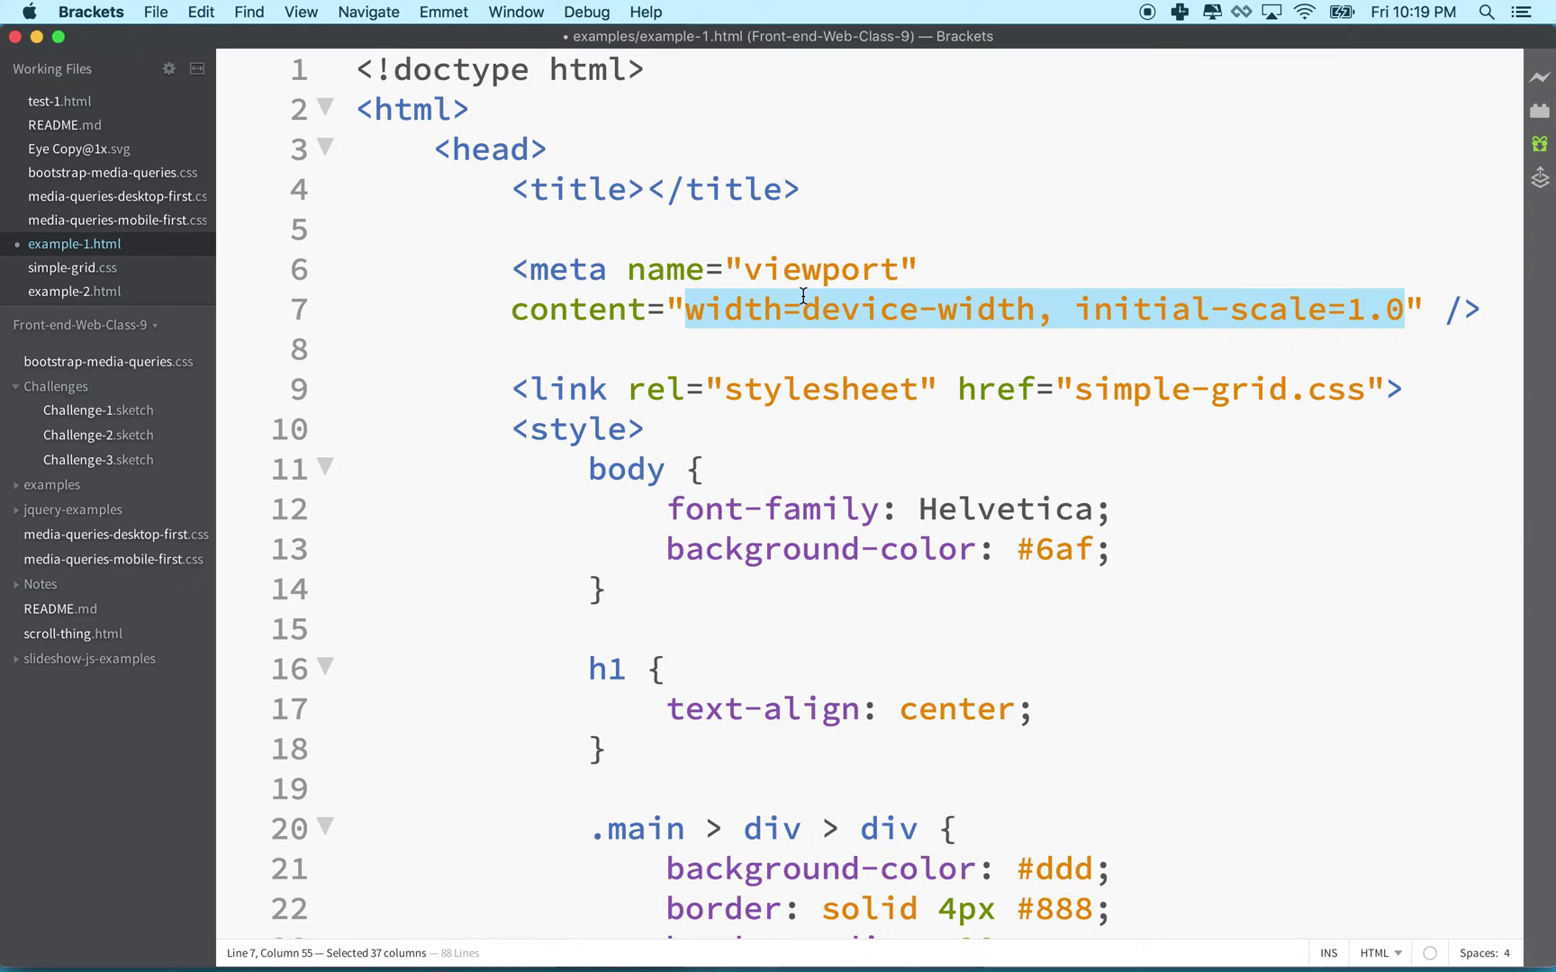
left_click(748, 314)
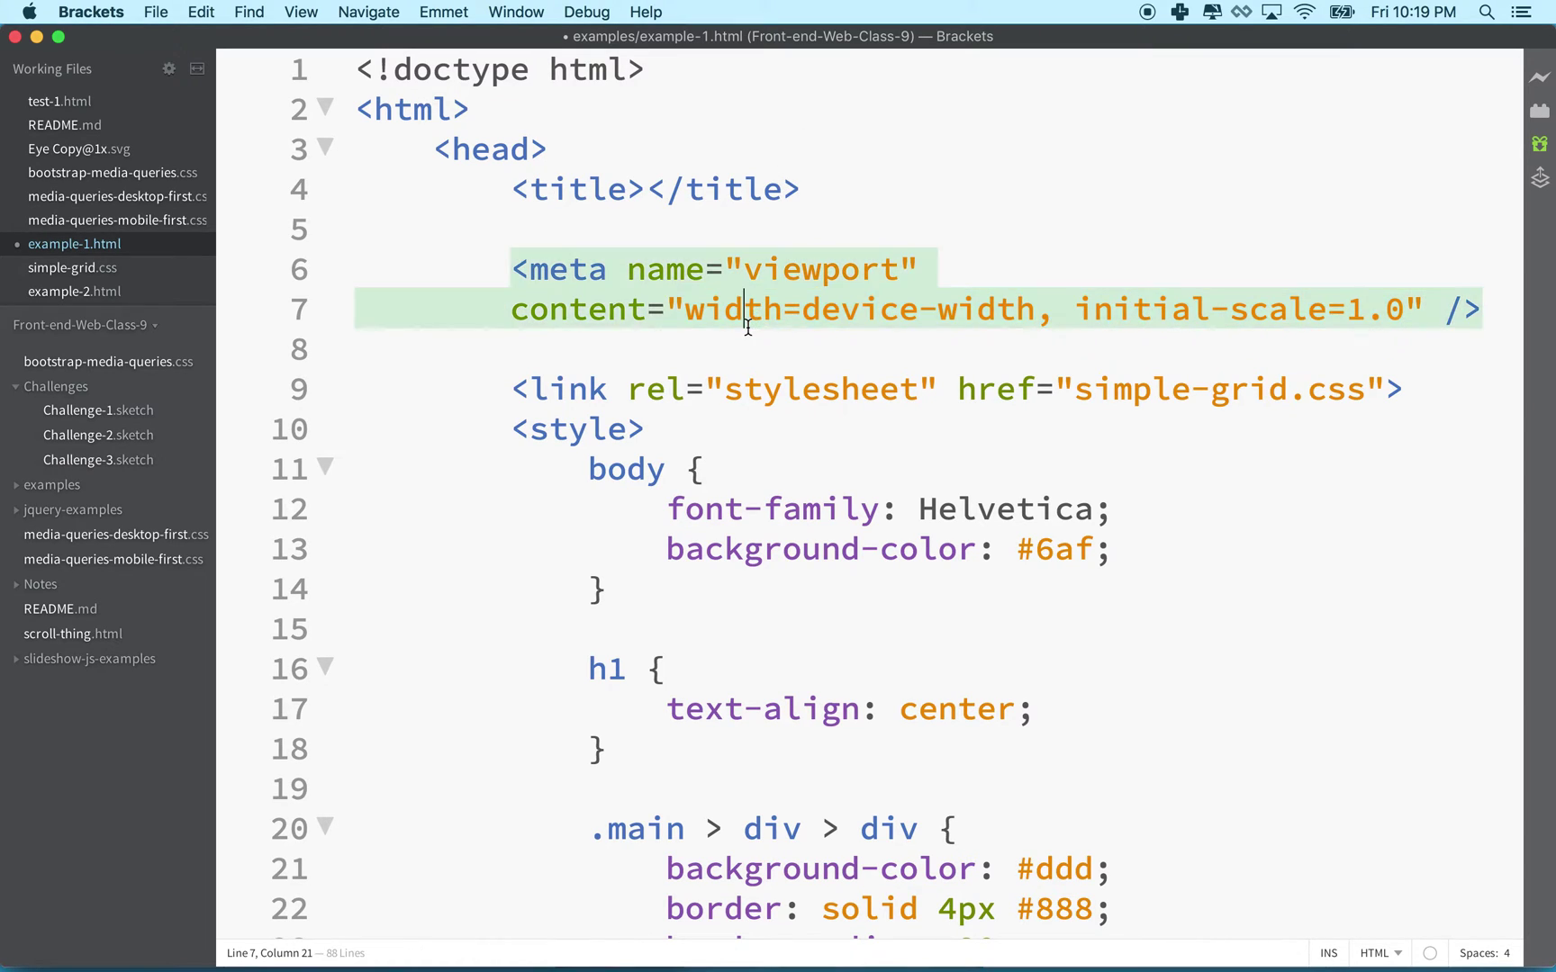
left_click_drag(683, 310, 1036, 314)
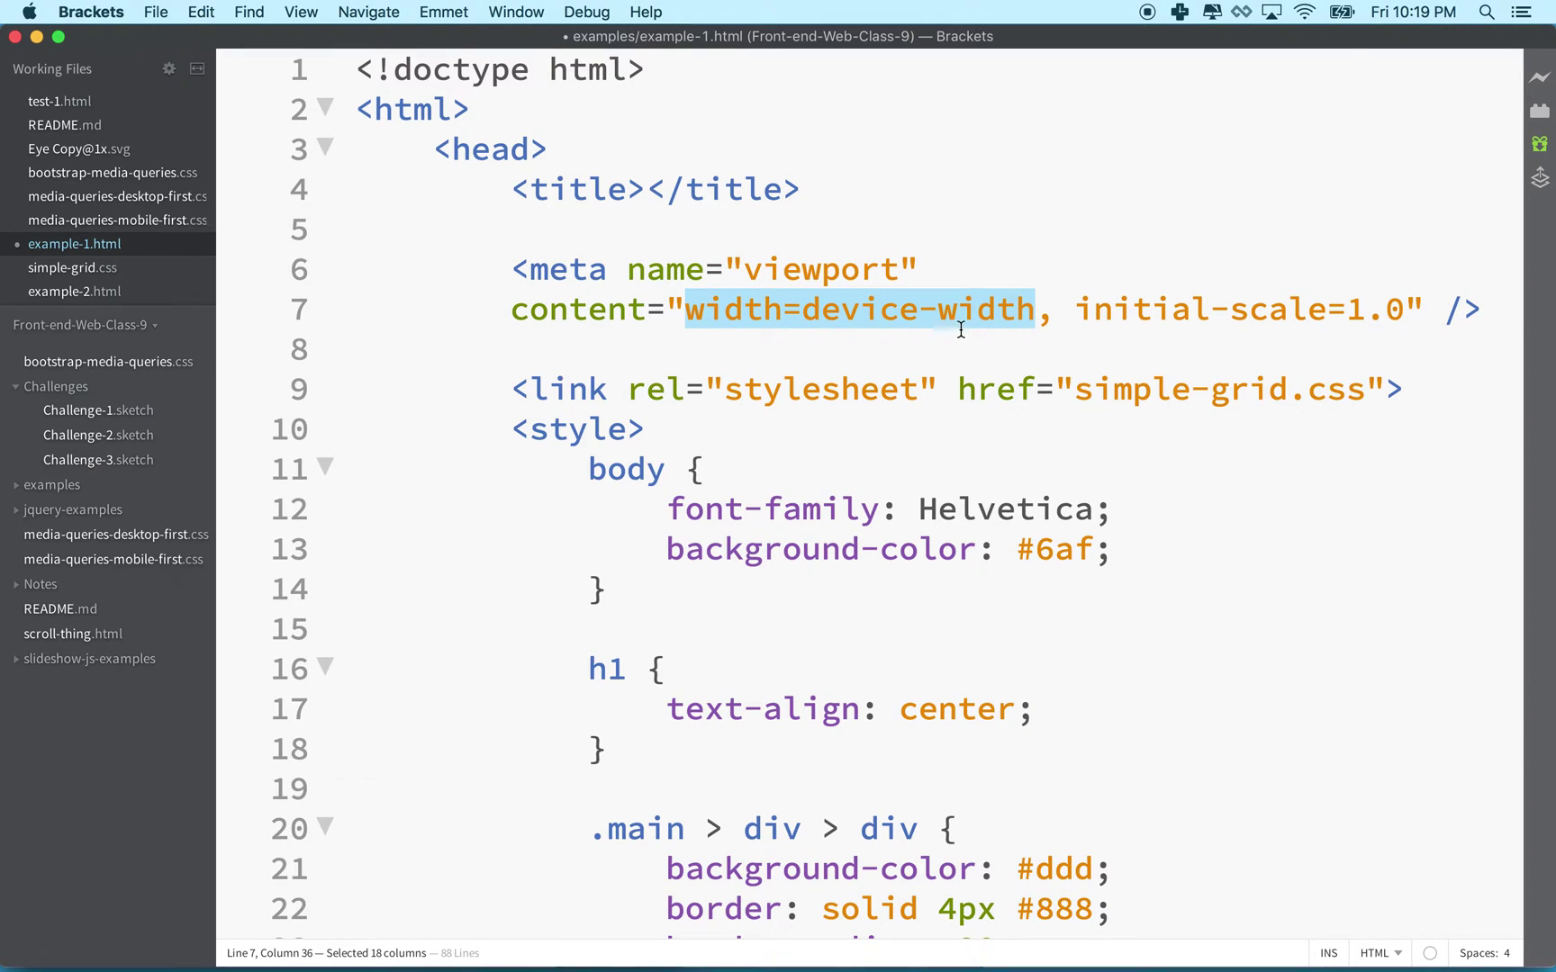
left_click_drag(1077, 312, 1413, 313)
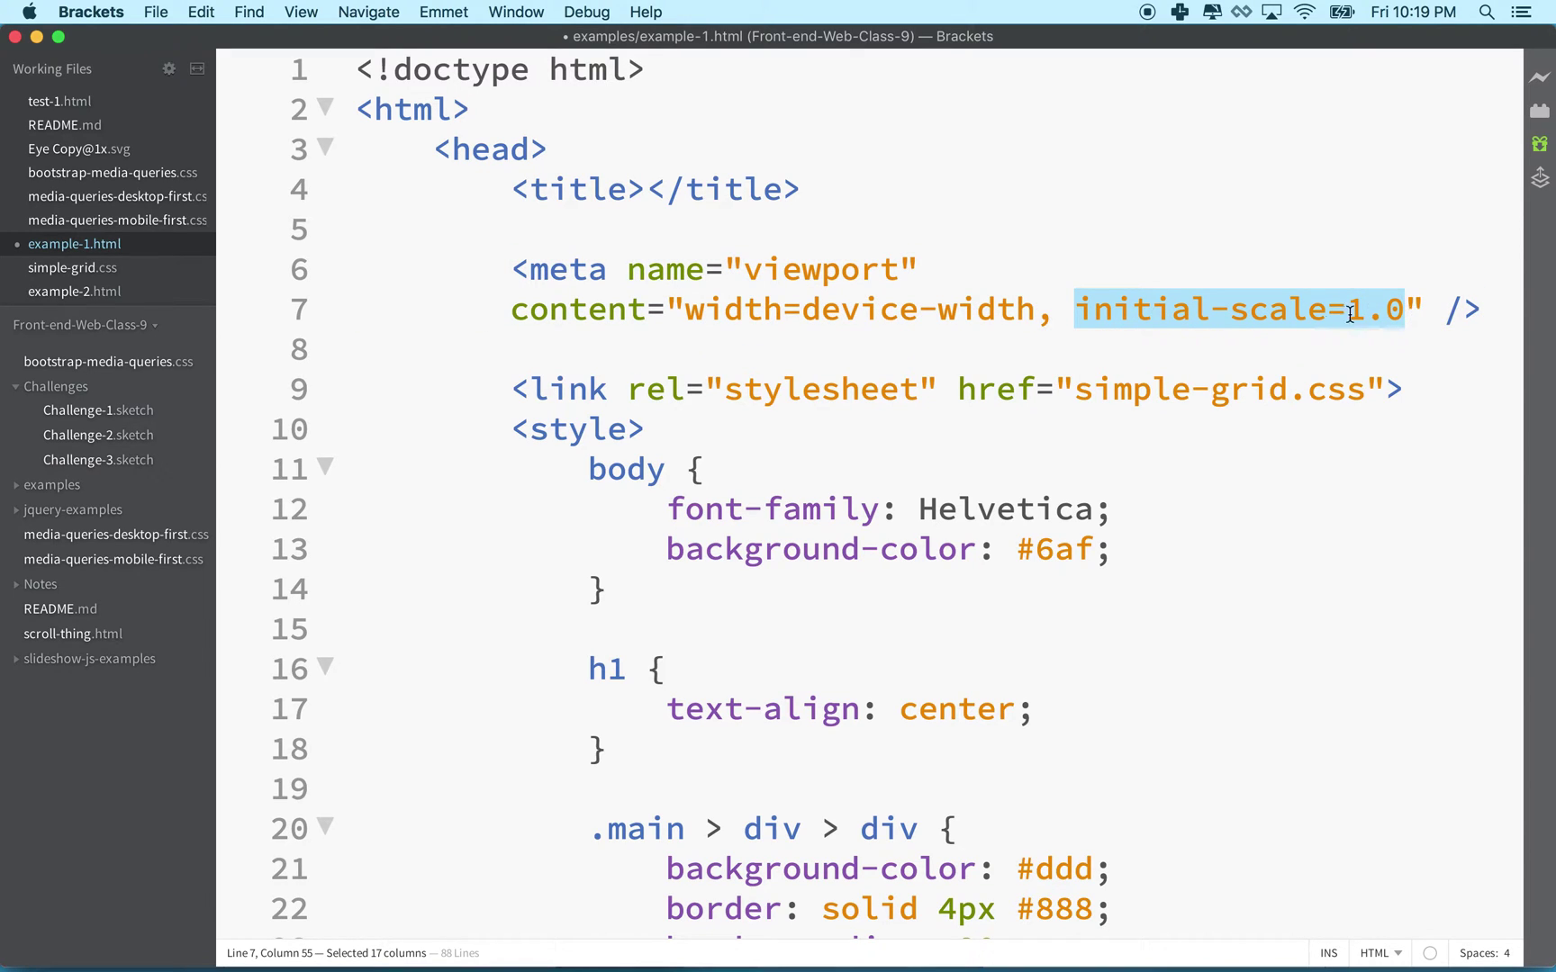
key("super+s")
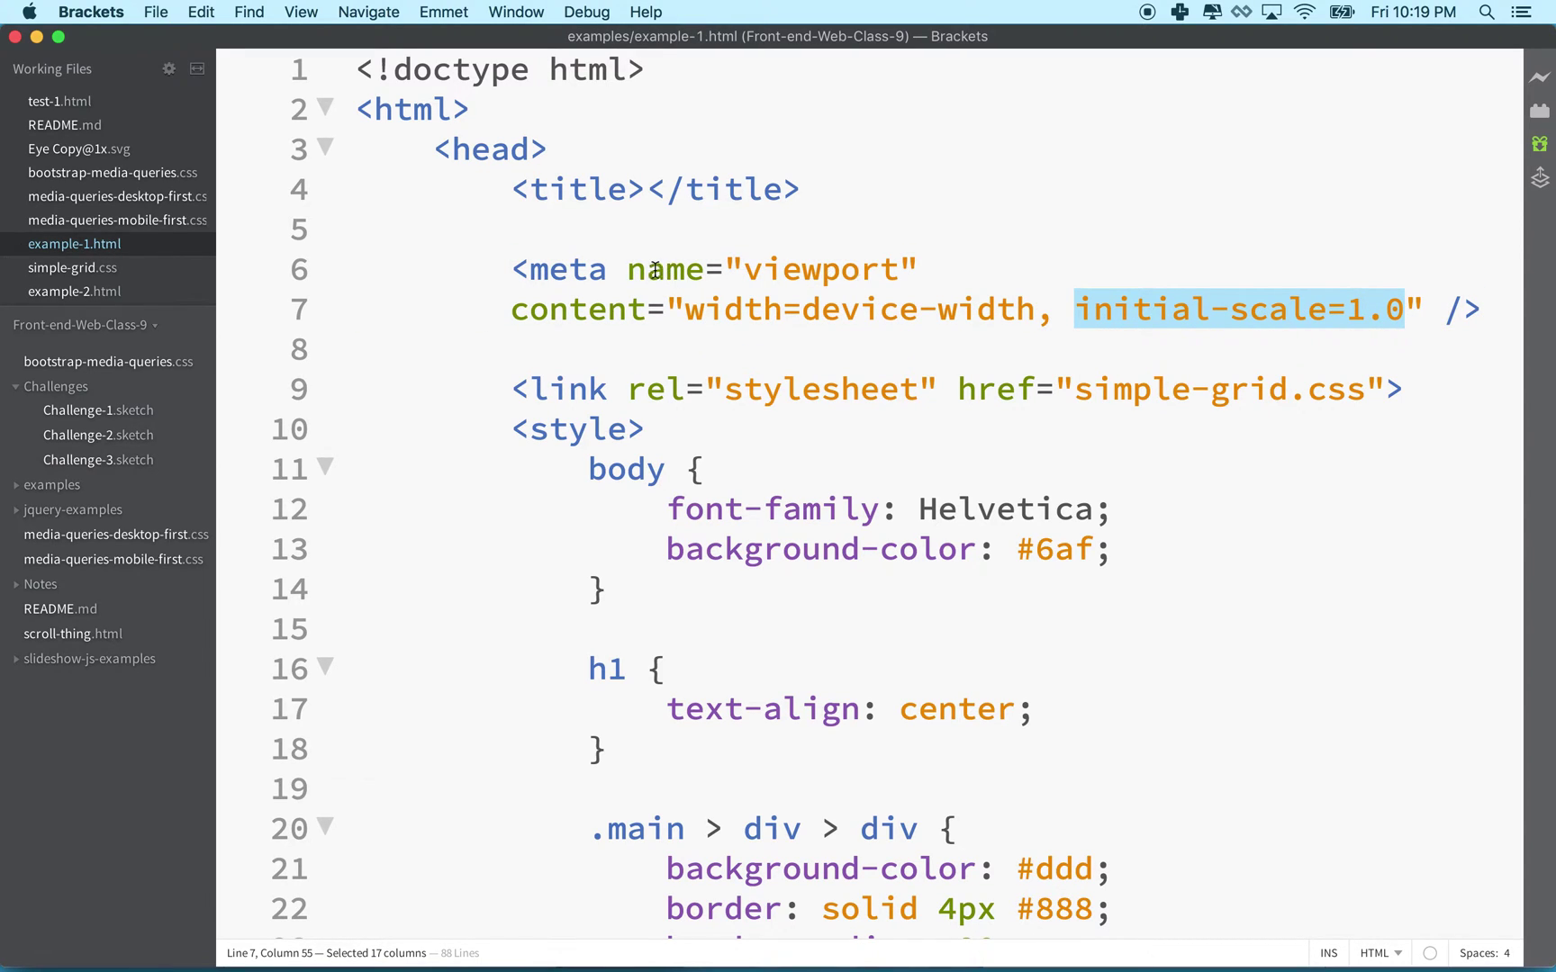
Delete the viewport meta tag on lines 6–7, save, and bring up the iOS Simulator.
left_click_drag(512, 269, 686, 269)
left_click_drag(1034, 278, 1489, 313)
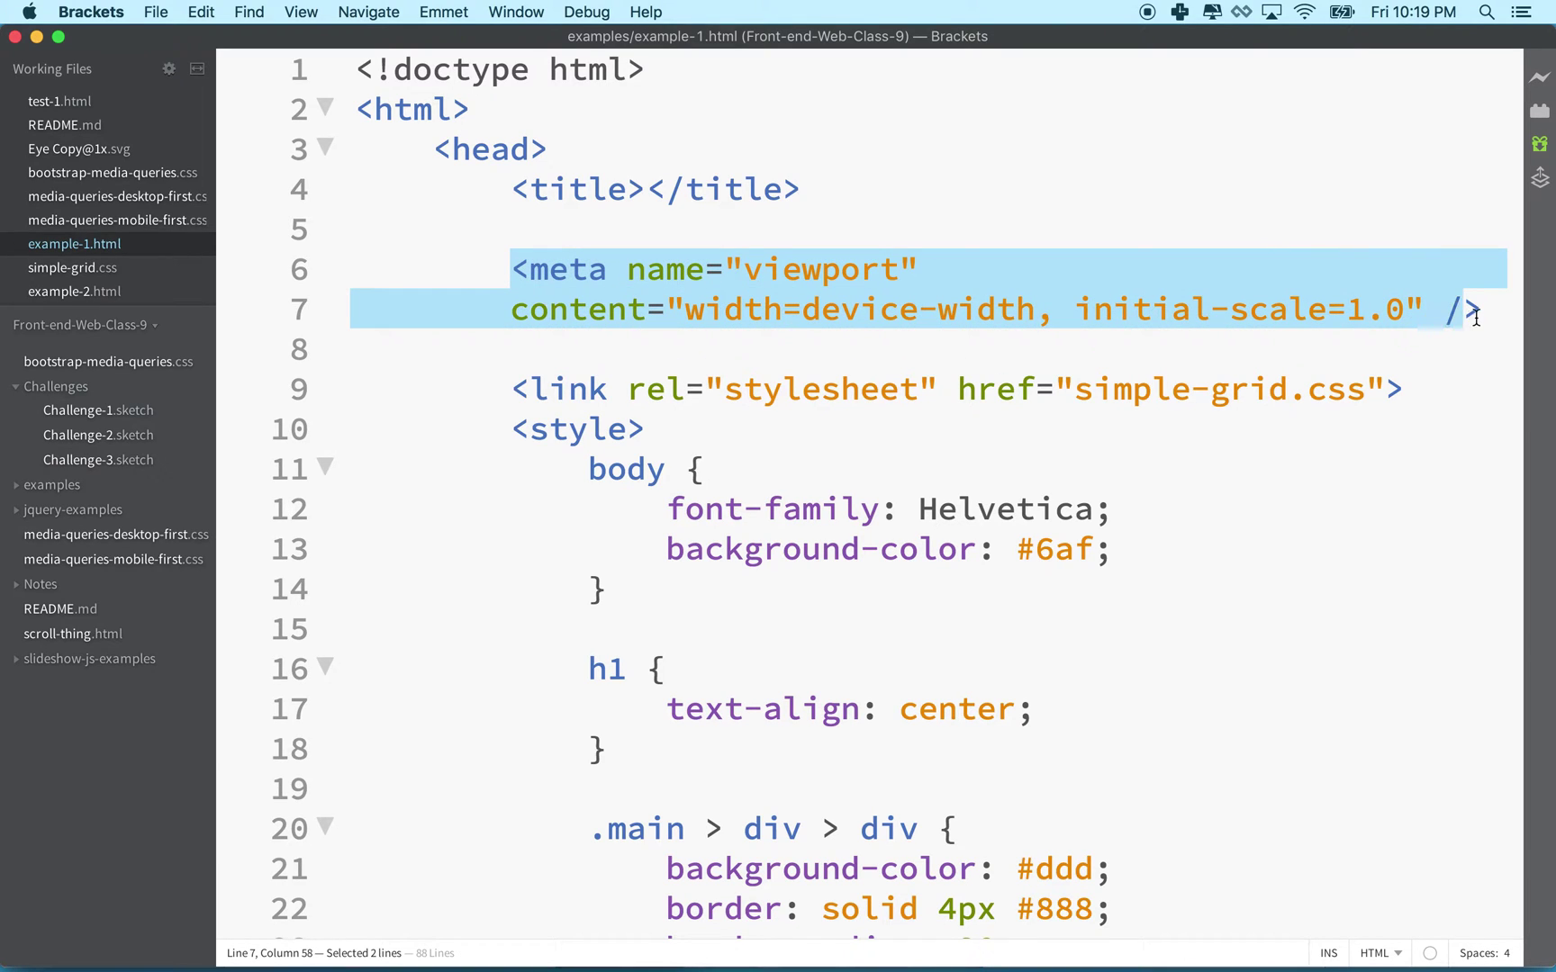
key("BackSpace")
key("super+s")
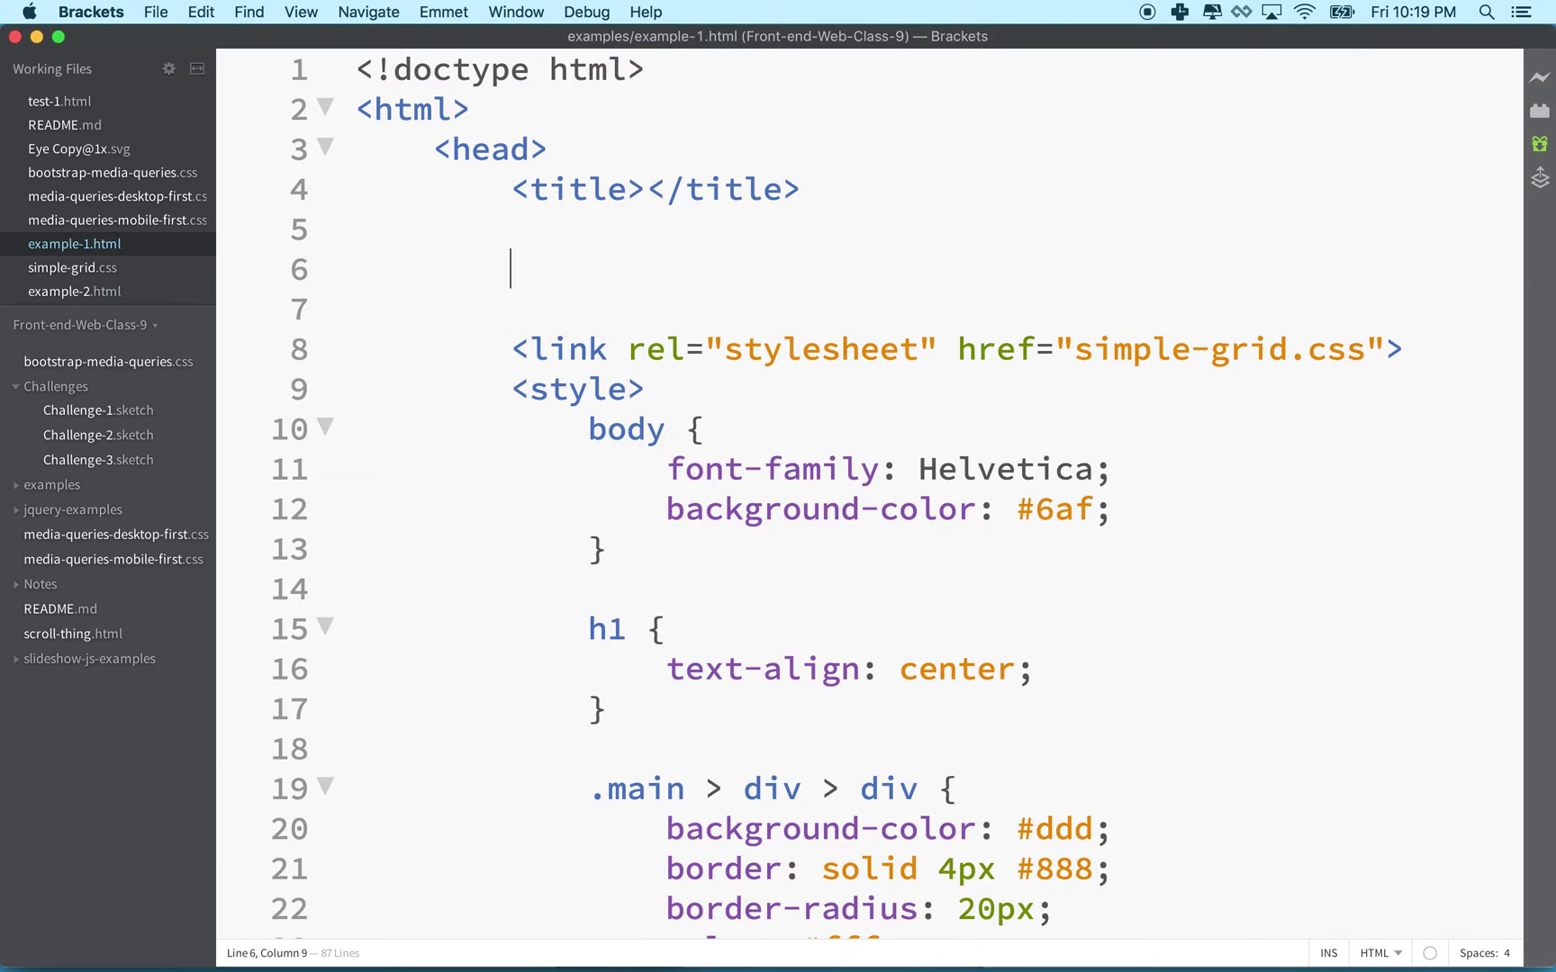
key("super+Tab")
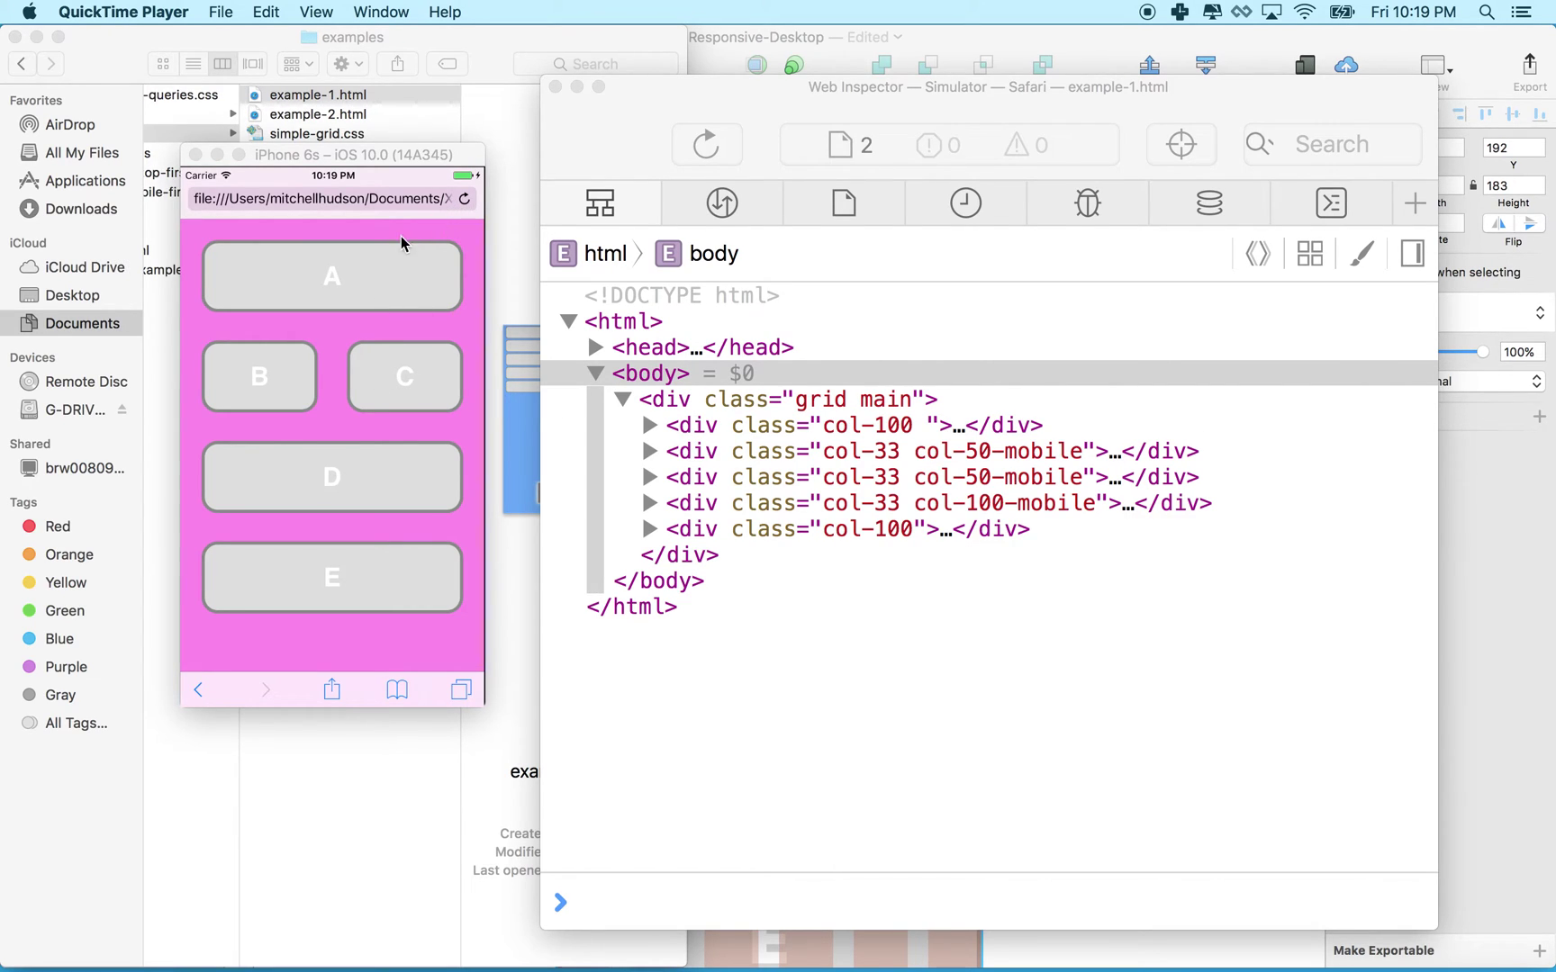
left_click(466, 202)
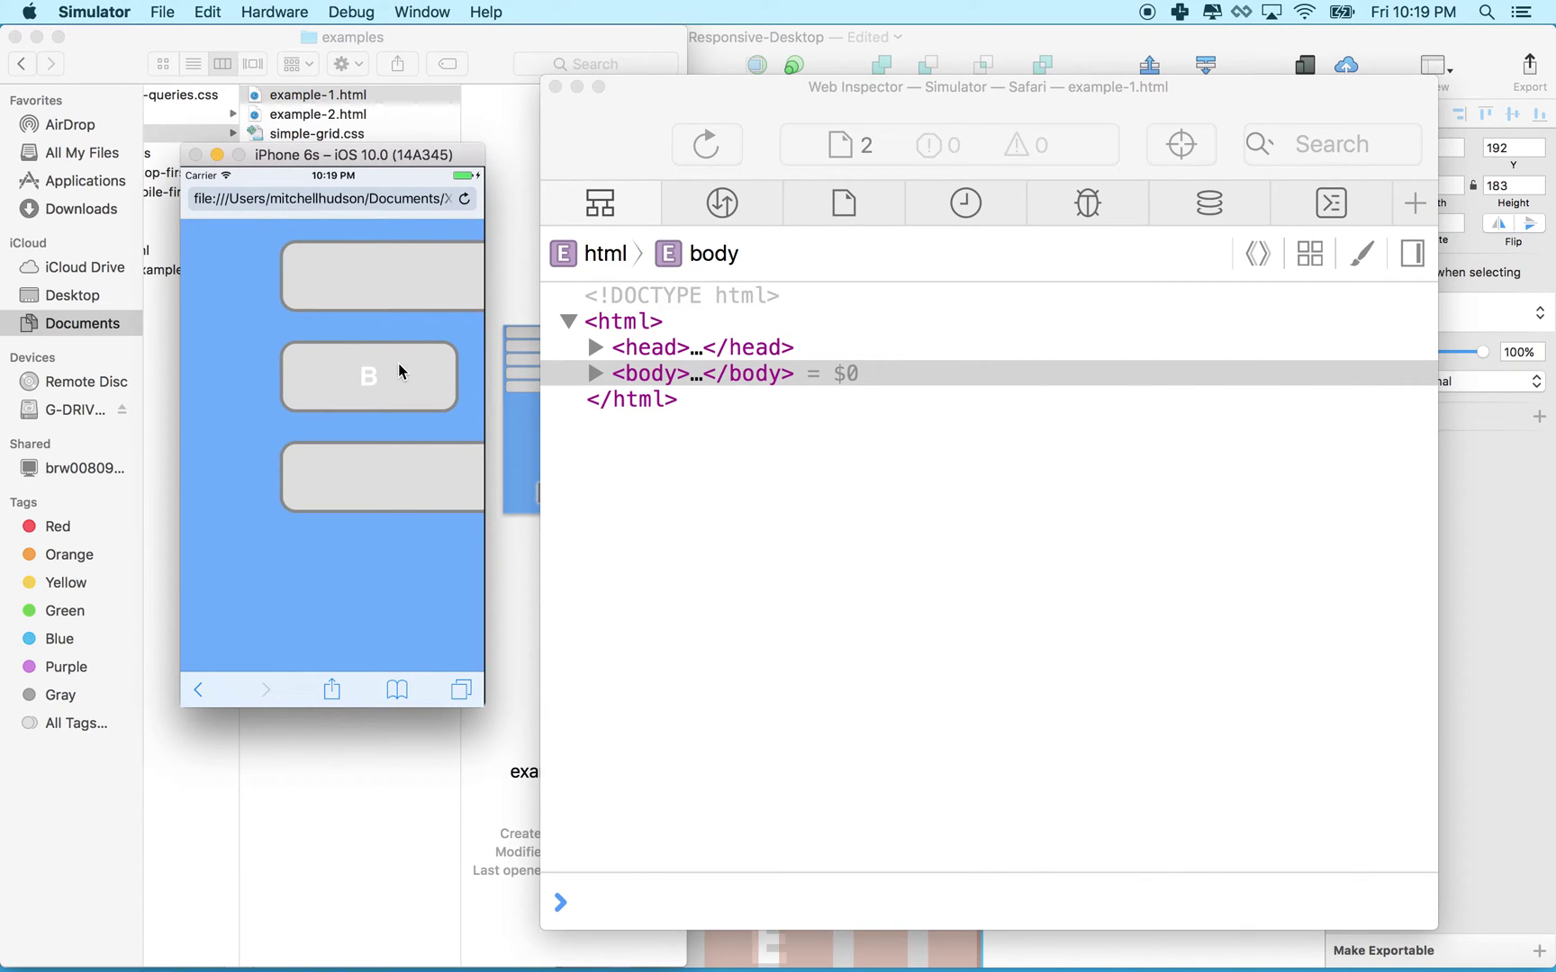
left_click_drag(403, 363, 167, 387)
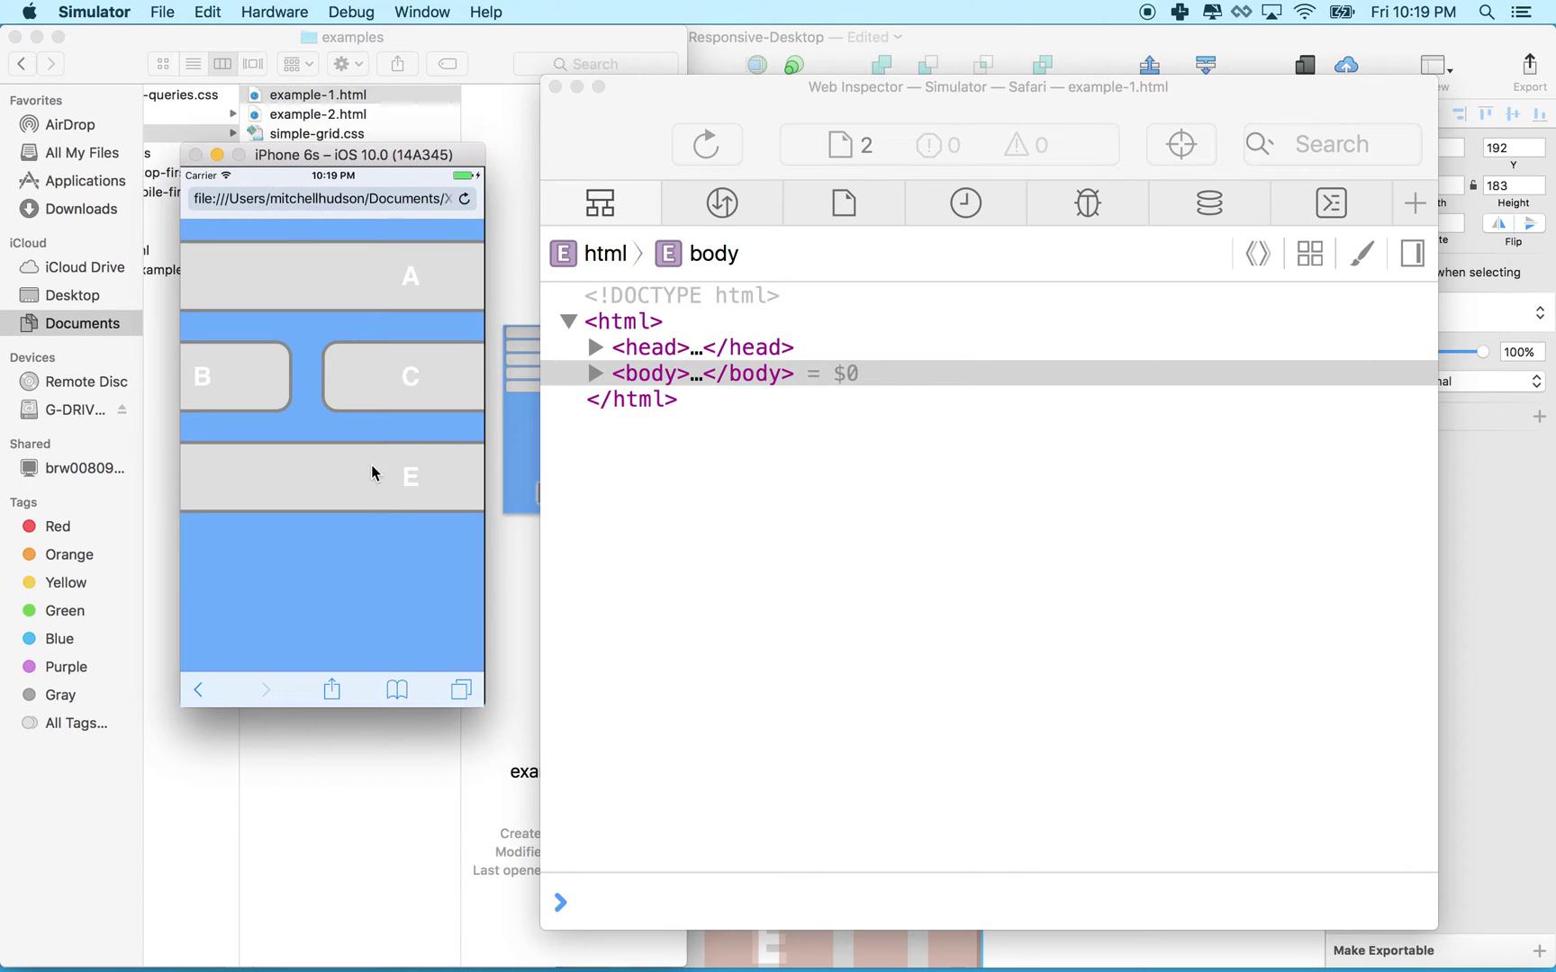
left_click_drag(393, 539, 361, 463)
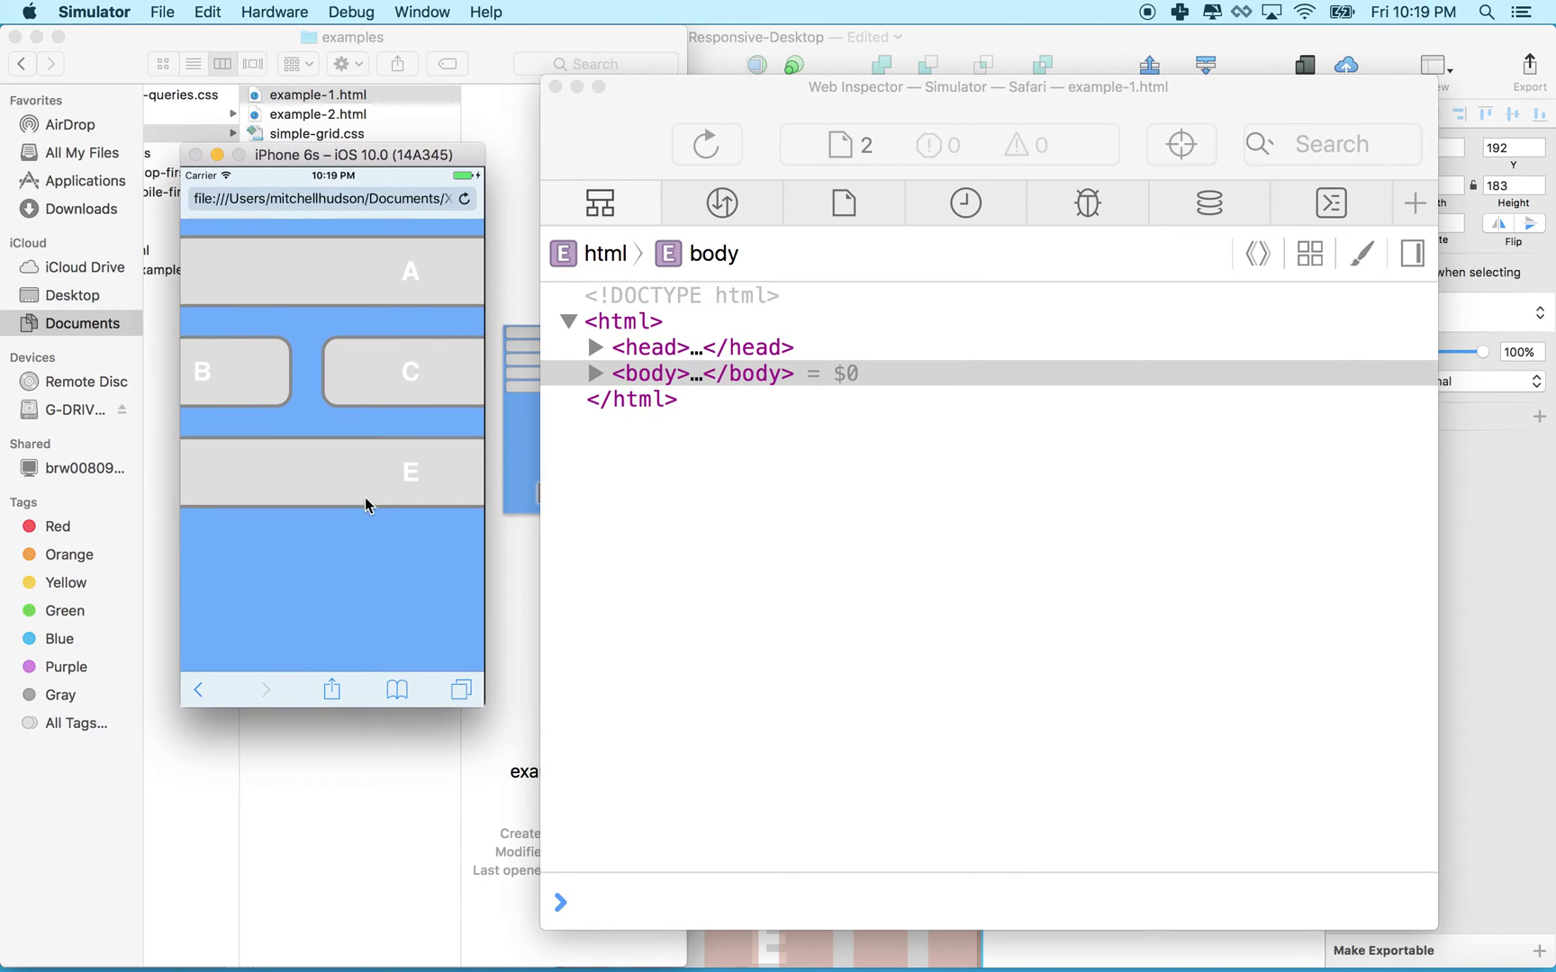
mouse_move(401, 565)
left_mouse_down()
mouse_move(323, 511)
mouse_move(341, 365)
left_mouse_up()
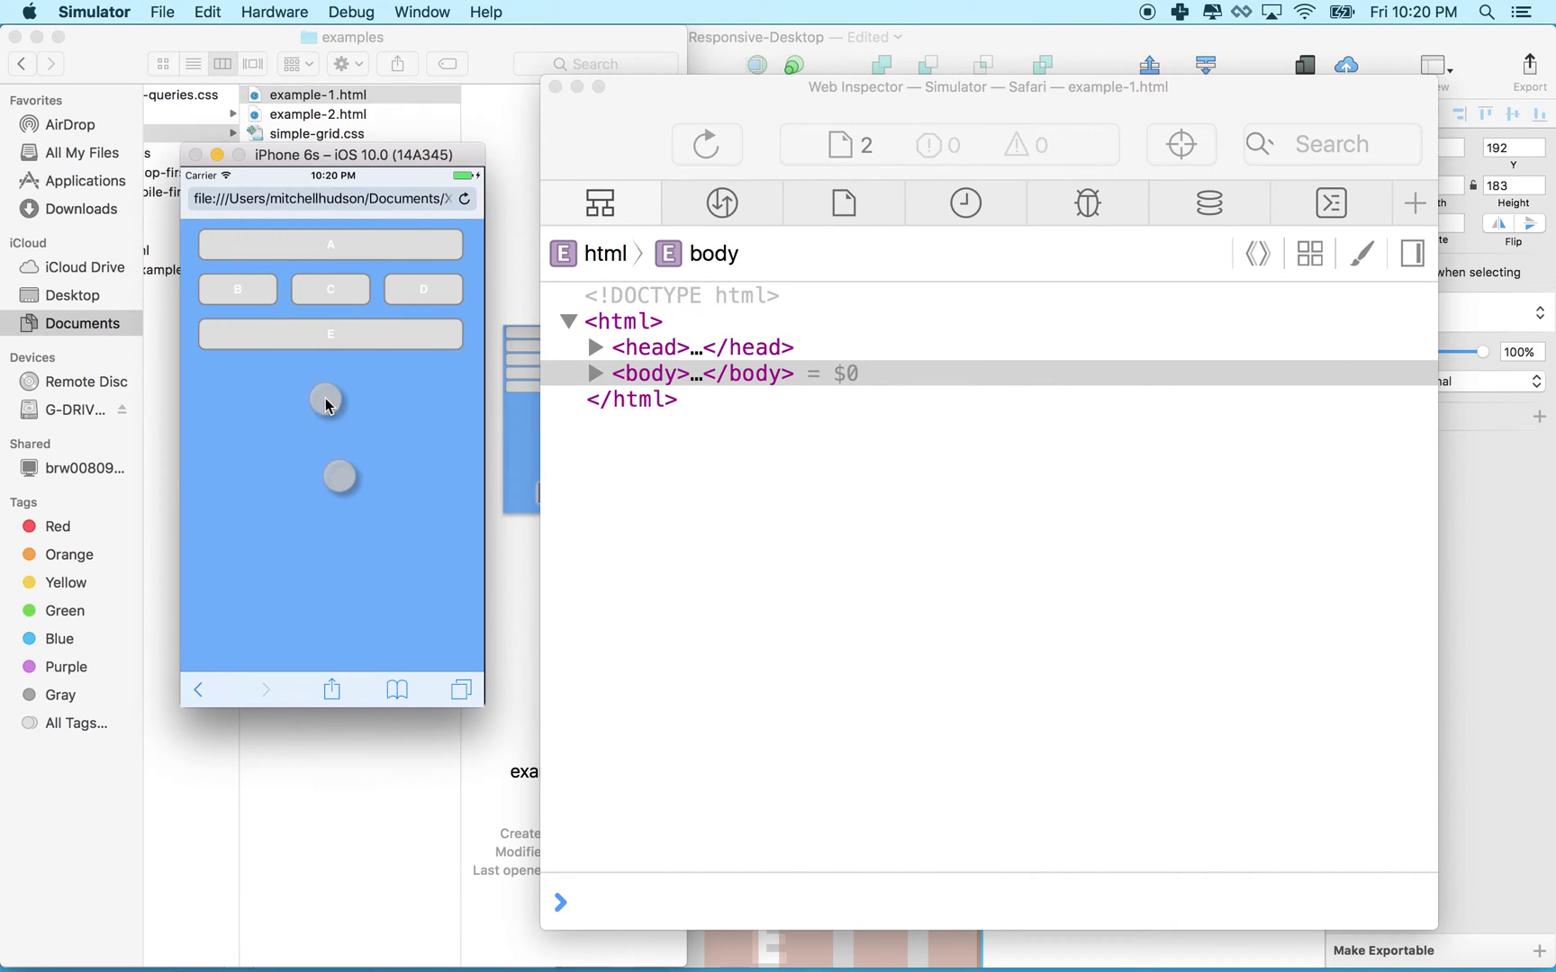
left_click_drag(320, 401, 288, 318)
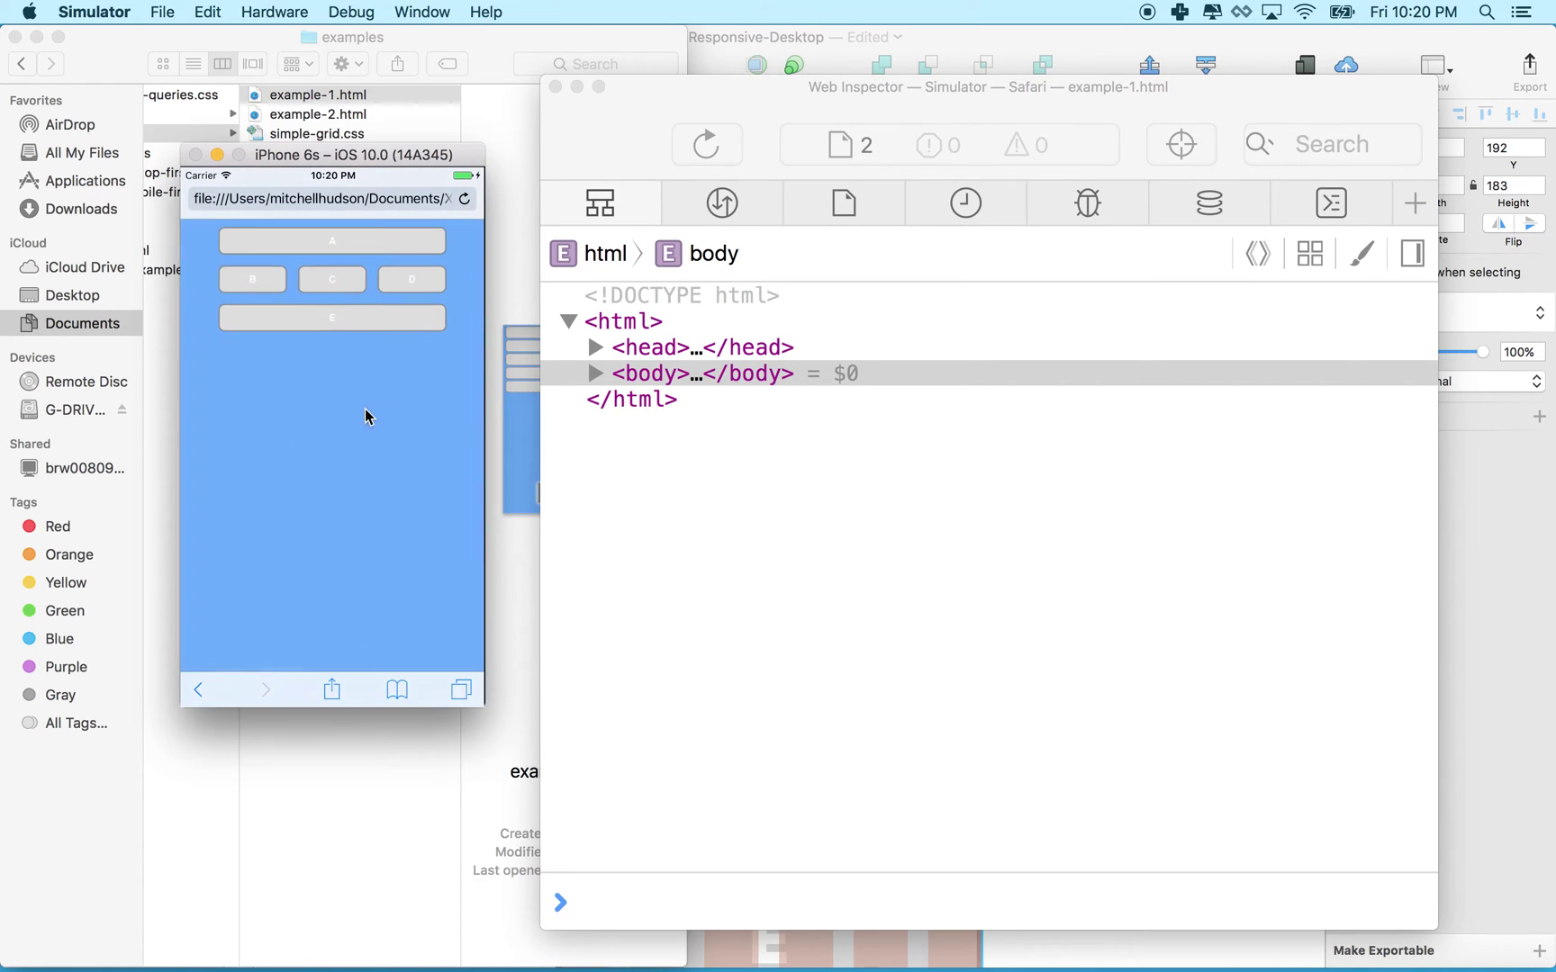
mouse_move(365, 412)
left_mouse_down()
mouse_move(407, 343)
mouse_move(356, 565)
mouse_move(322, 465)
left_mouse_up()
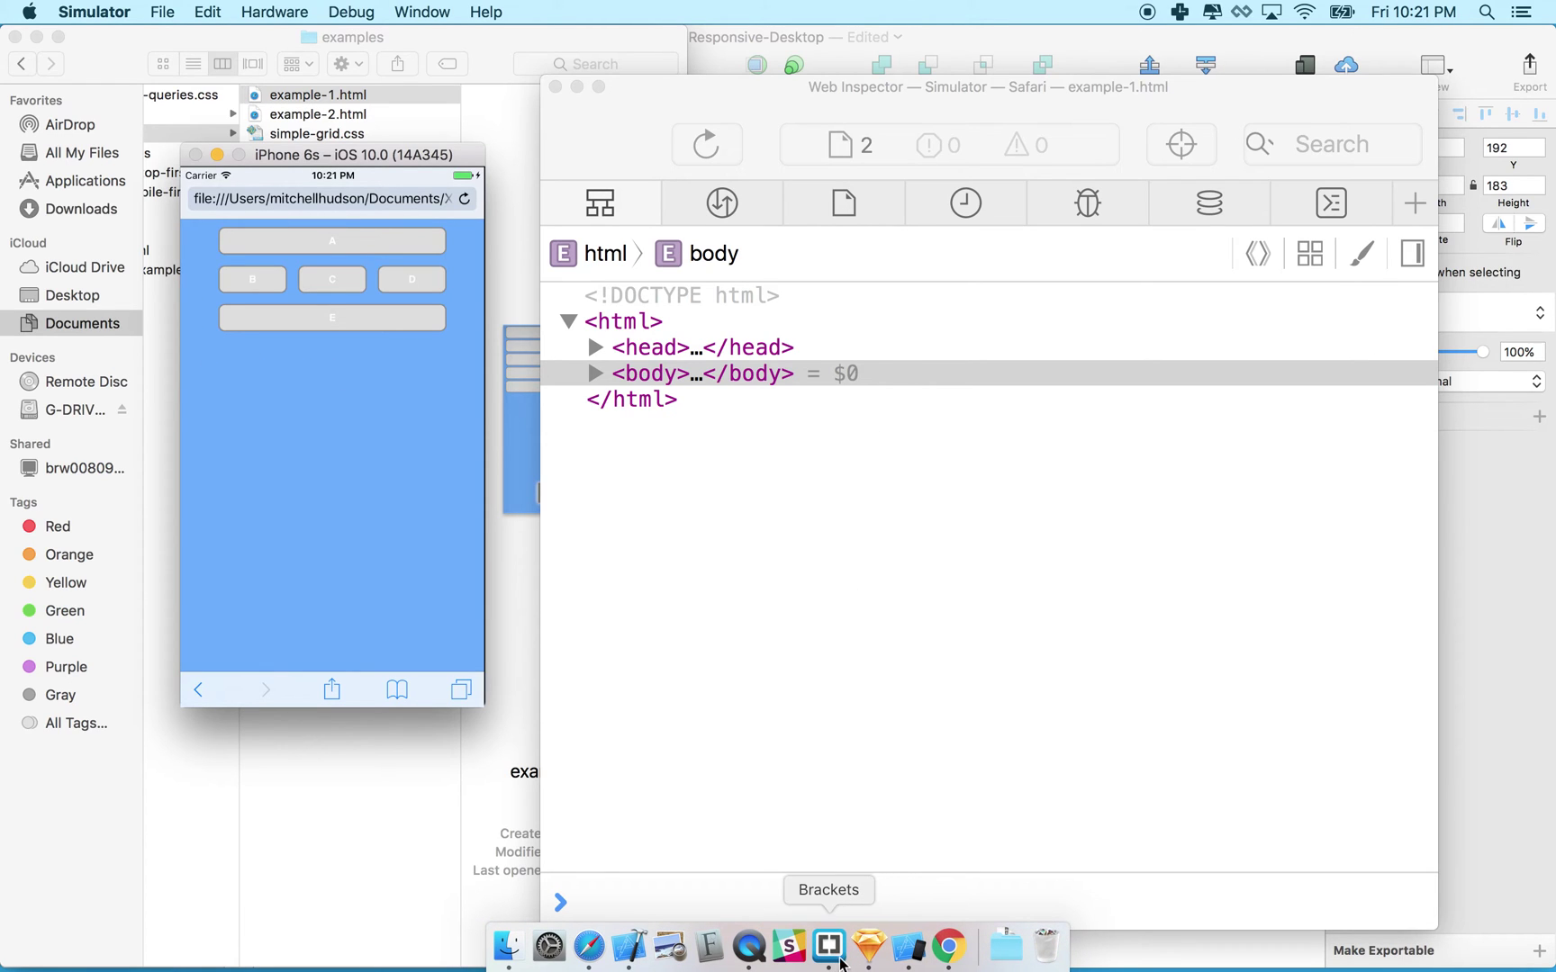
left_click(828, 947)
scroll(879, 718, "down", 6)
scroll(880, 718, "down", 5)
scroll(881, 716, "down", 1)
Highlight the max-width: 414px media query condition, then glance at the iPhone Simulator.
left_click_drag(1055, 220, 1359, 221)
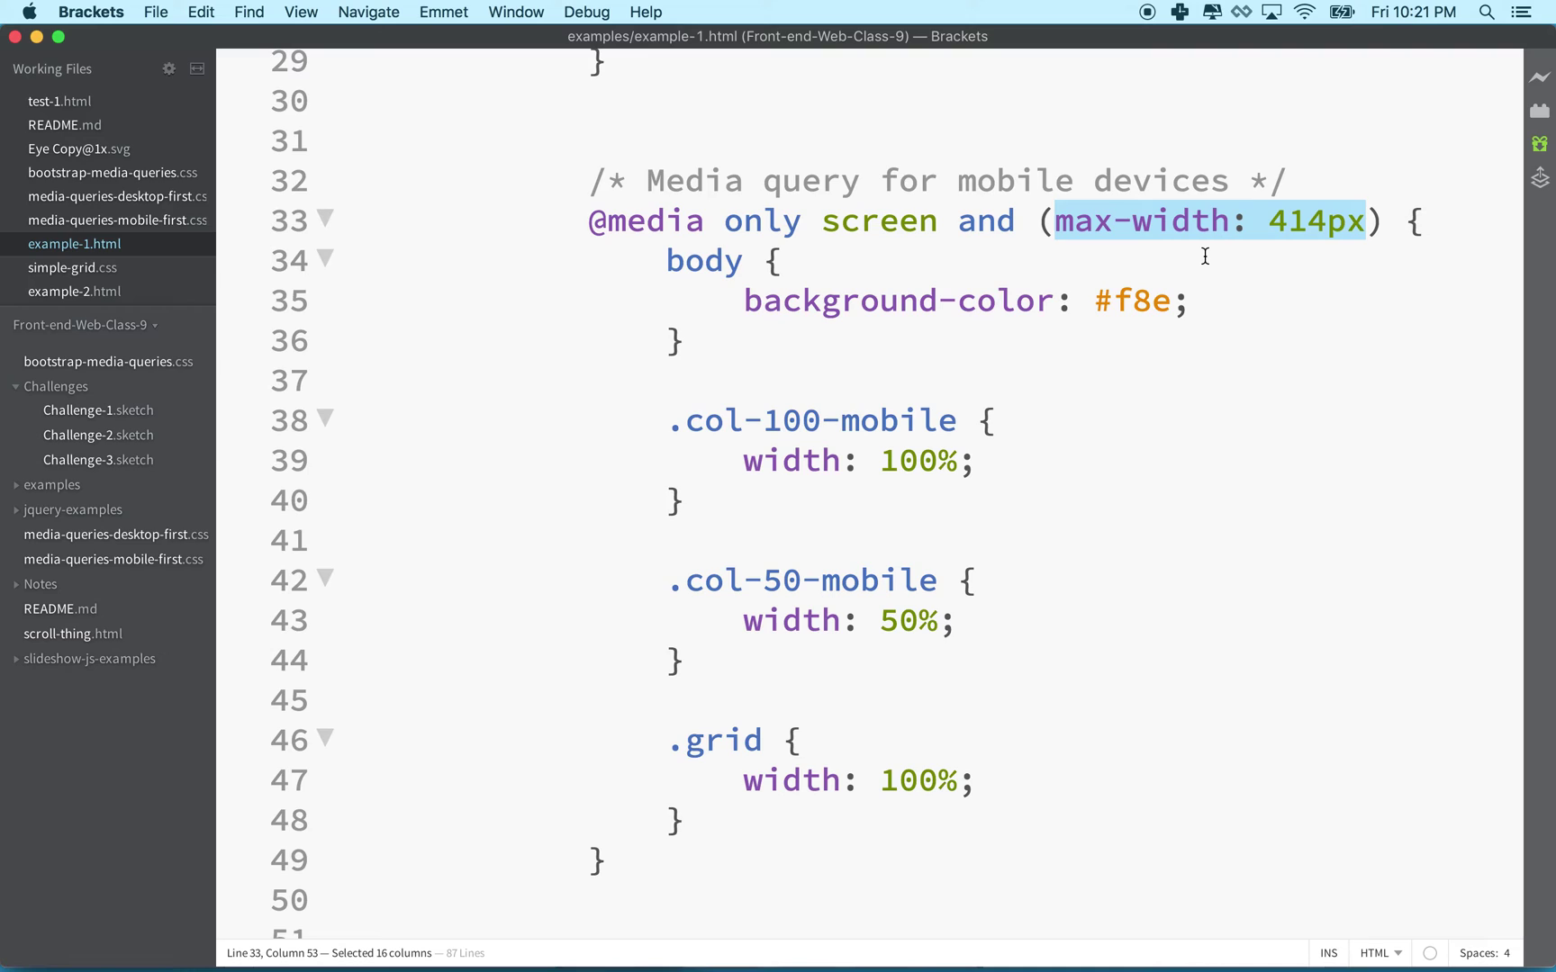
left_click(1284, 223)
left_click_drag(1053, 220, 1095, 220)
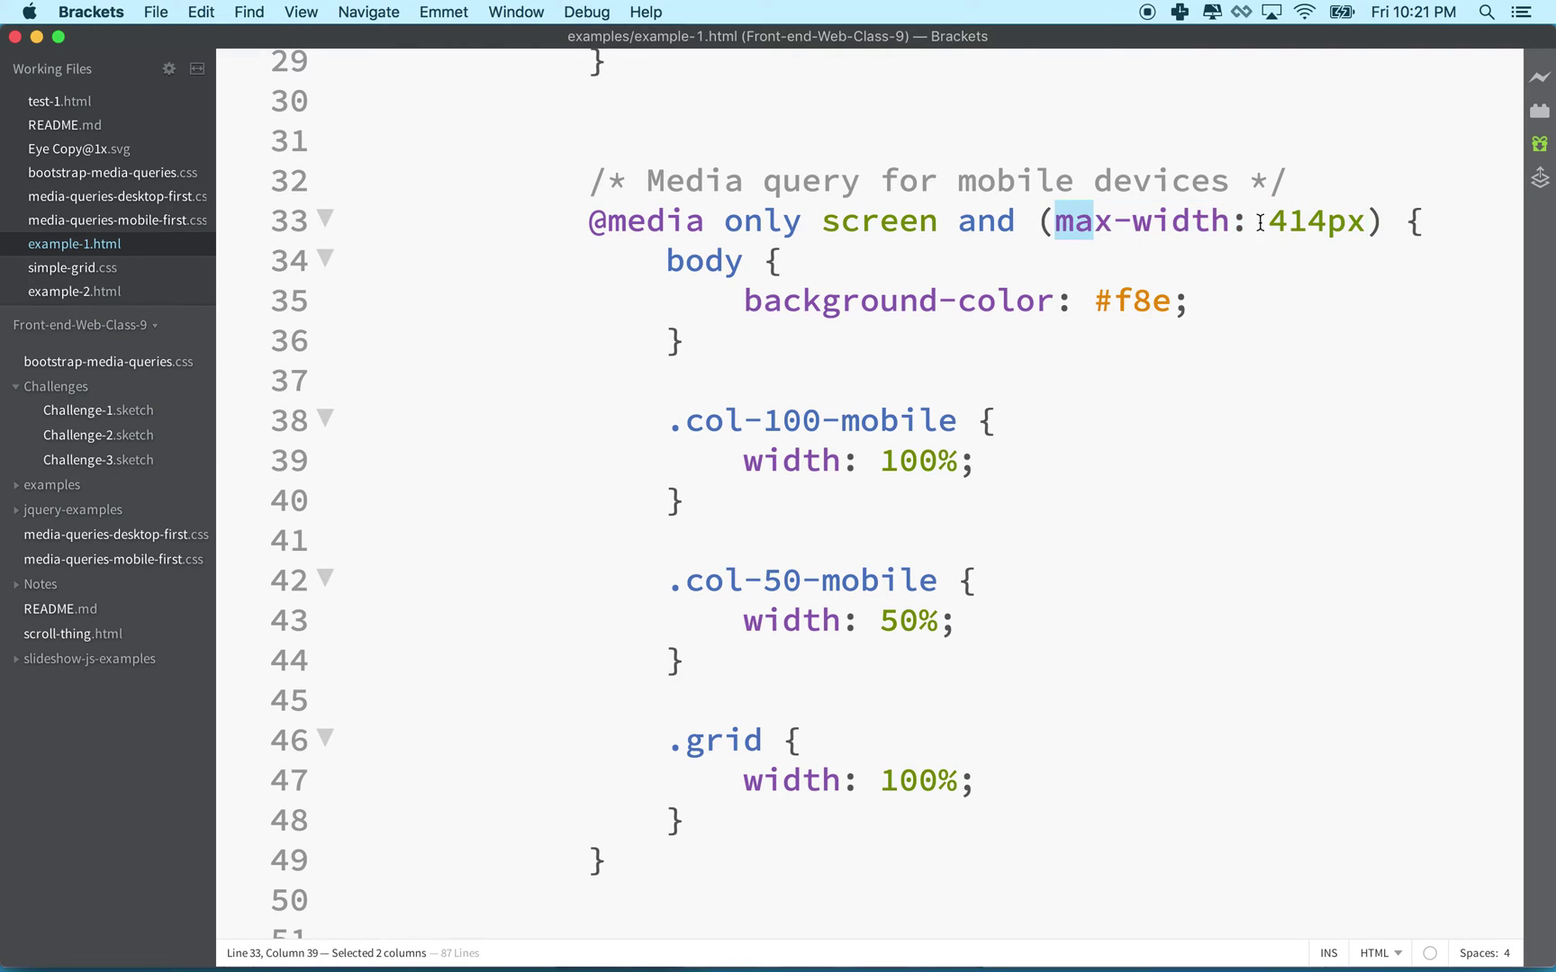
left_click_drag(1222, 222, 1374, 223)
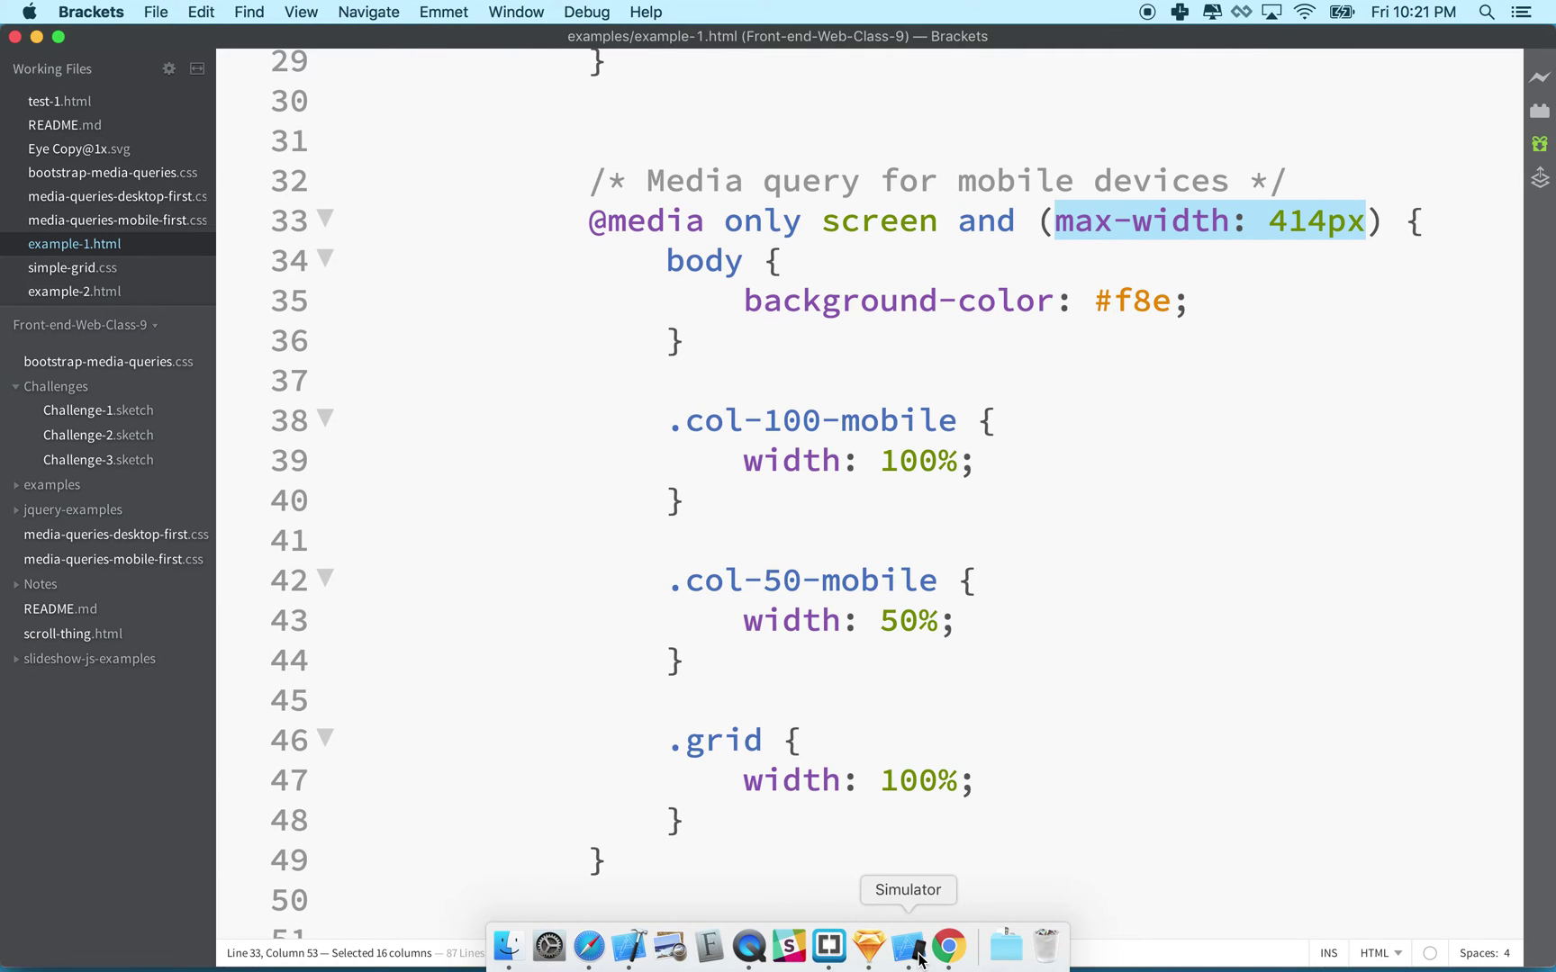
left_click(909, 947)
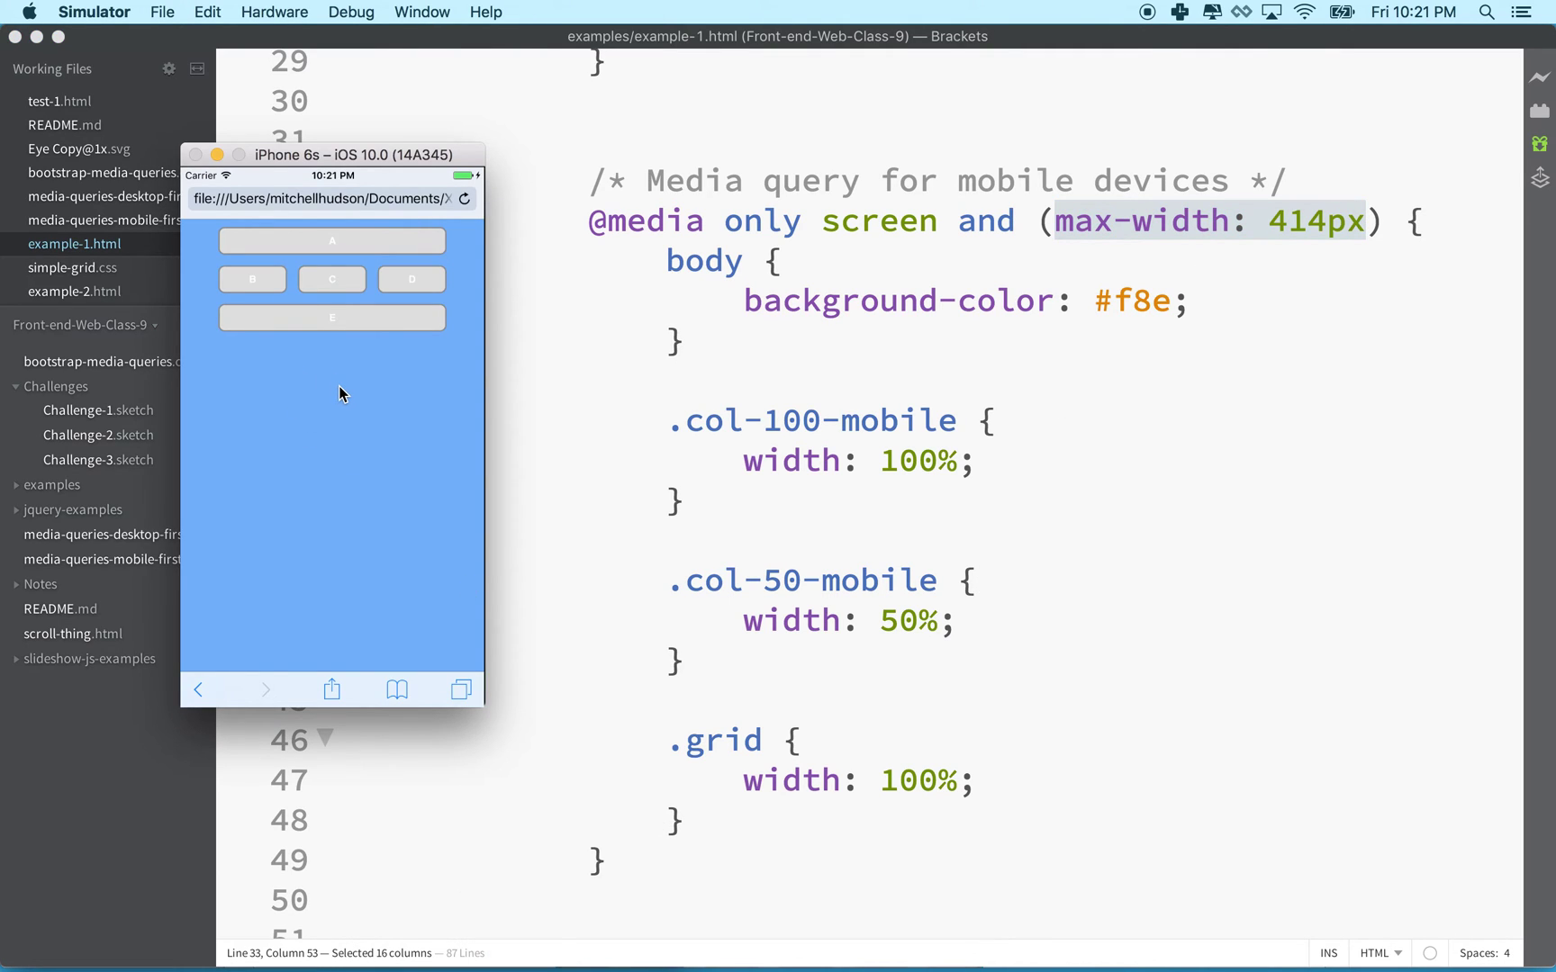
scroll(827, 288, "up", 10)
Paste the viewport meta tag onto empty line 6 in the head.
left_click(730, 286)
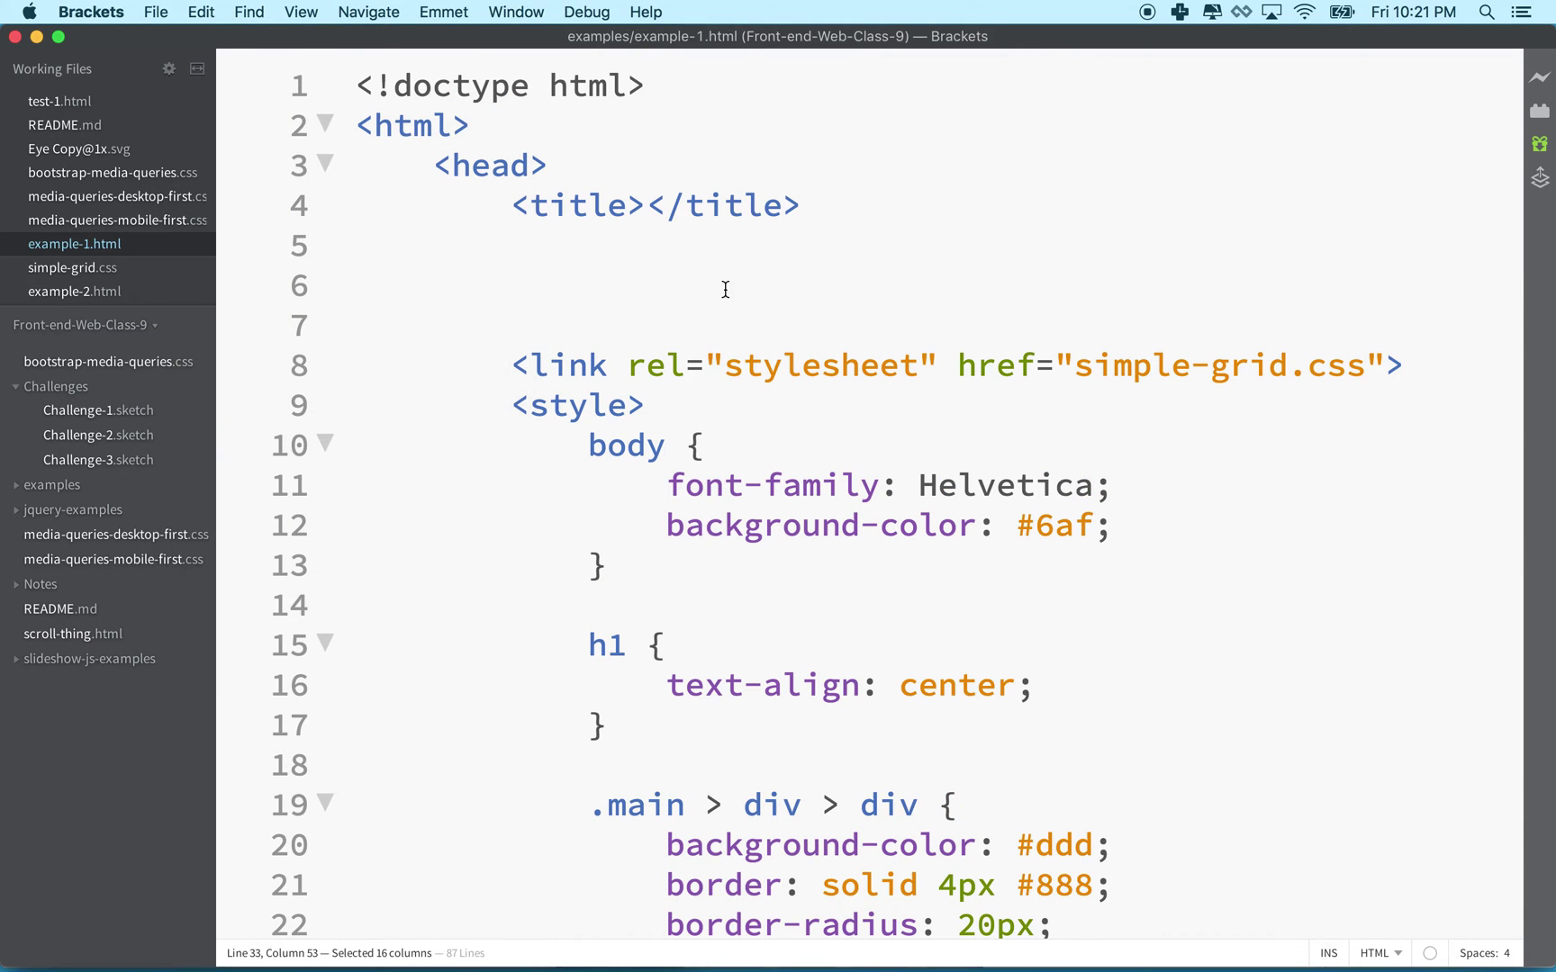
type("<meta name=\"viewport\"         content=\"width=device-width, initial-scale=1.0\" />")
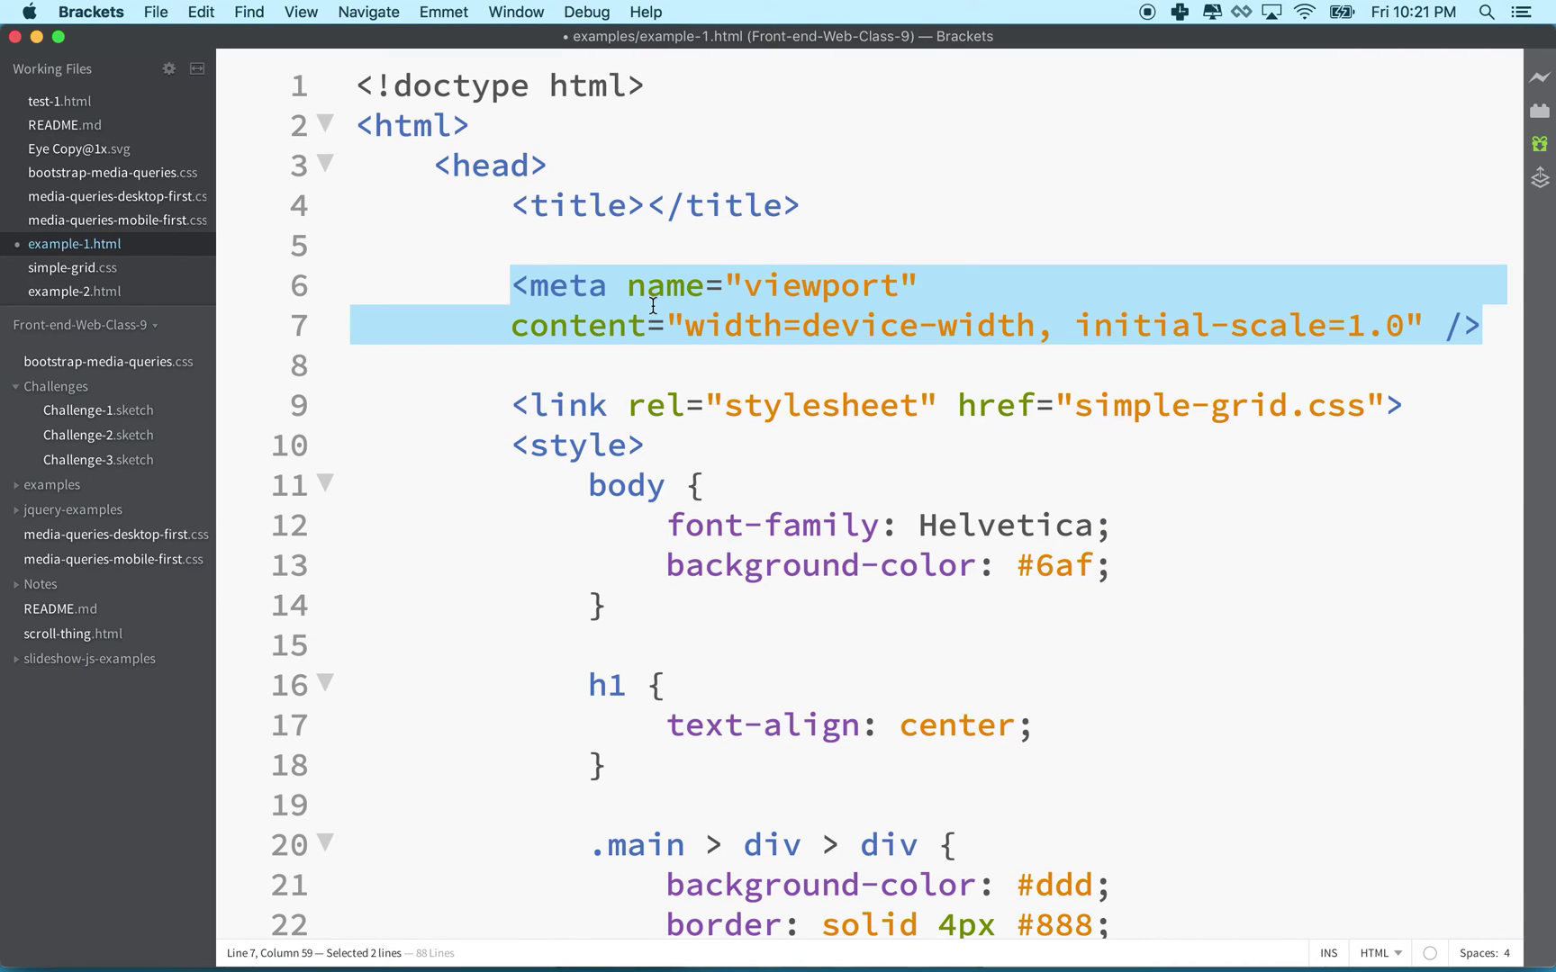
left_click(649, 325)
left_click(510, 285)
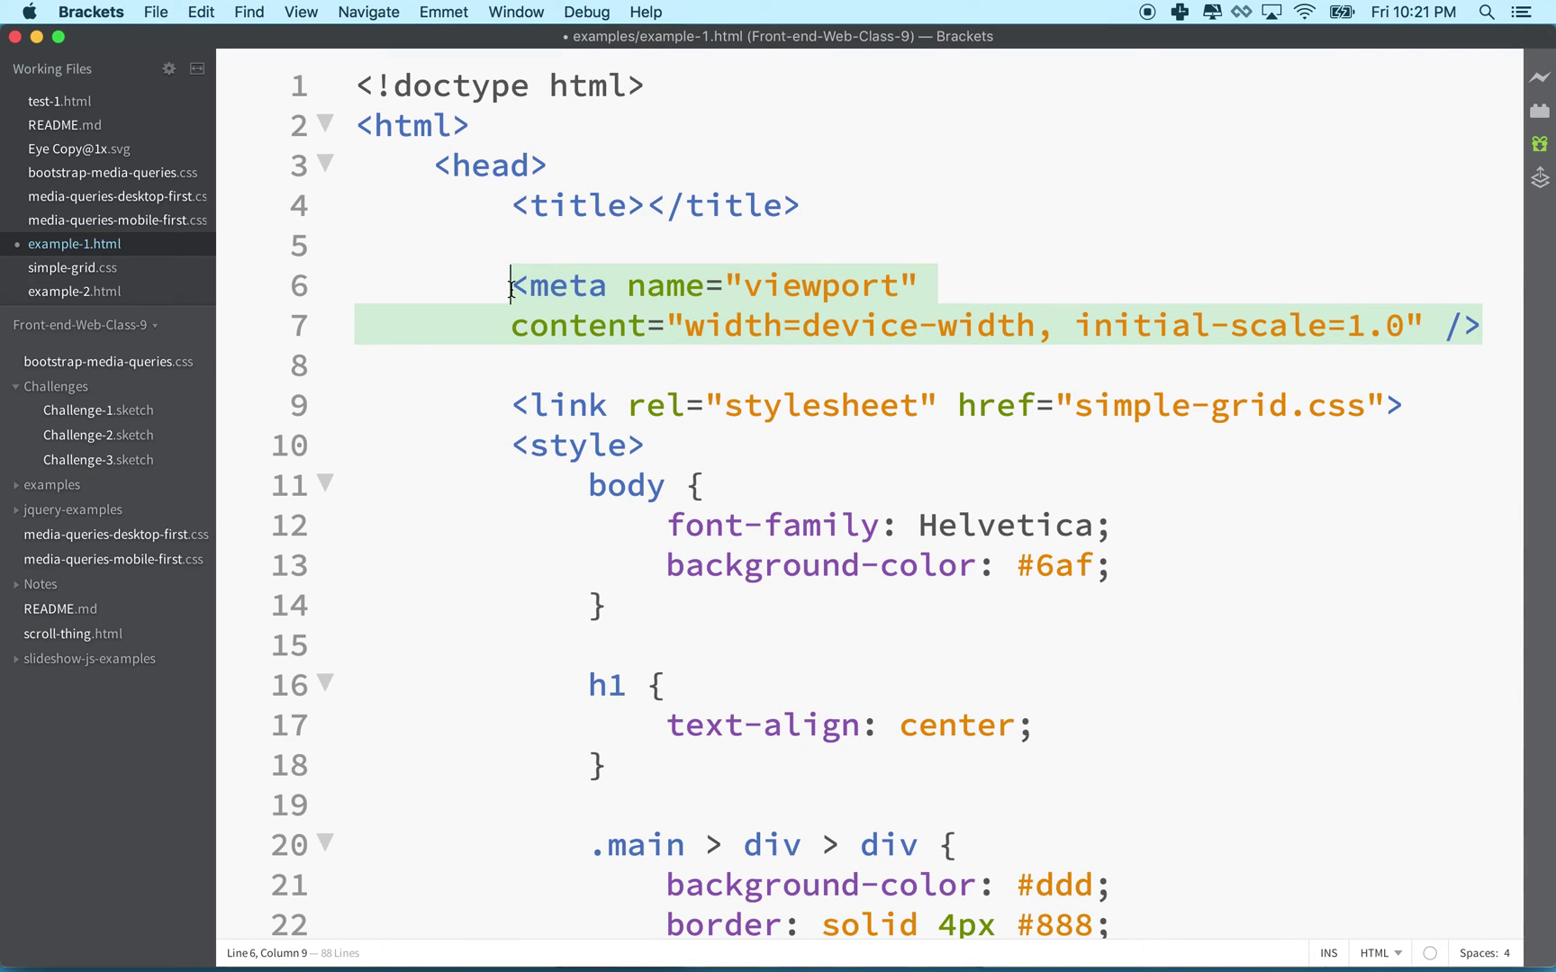
Highlight the pasted tag's opening, the word viewport, and width=device-width.
left_click_drag(510, 287, 938, 285)
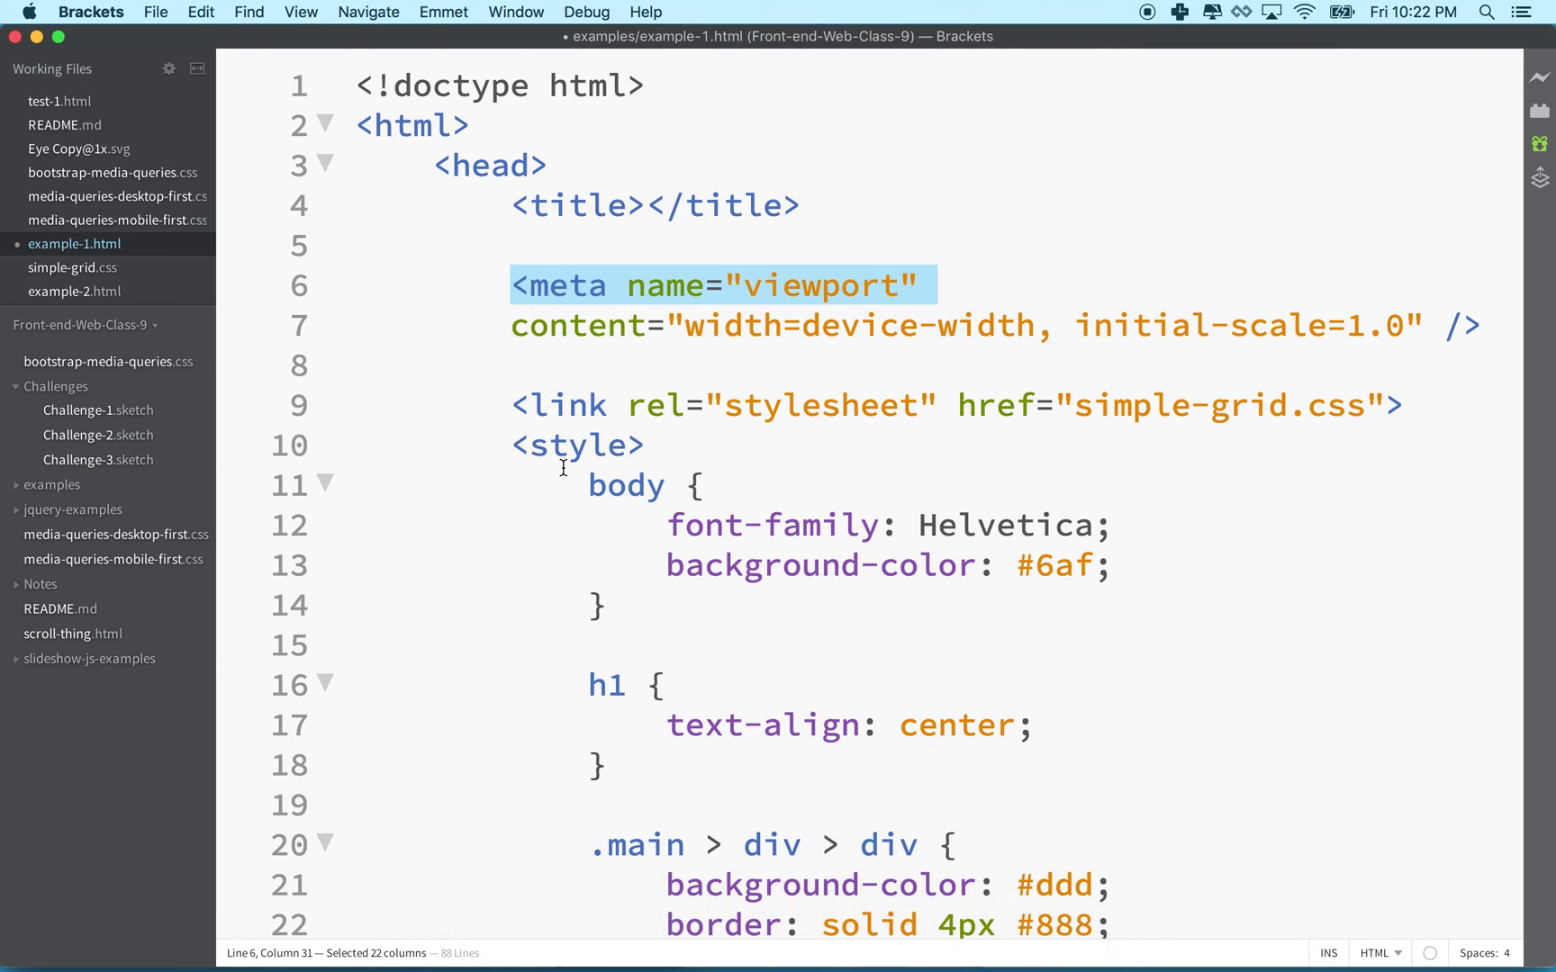
left_click(559, 348)
left_click_drag(512, 287, 936, 326)
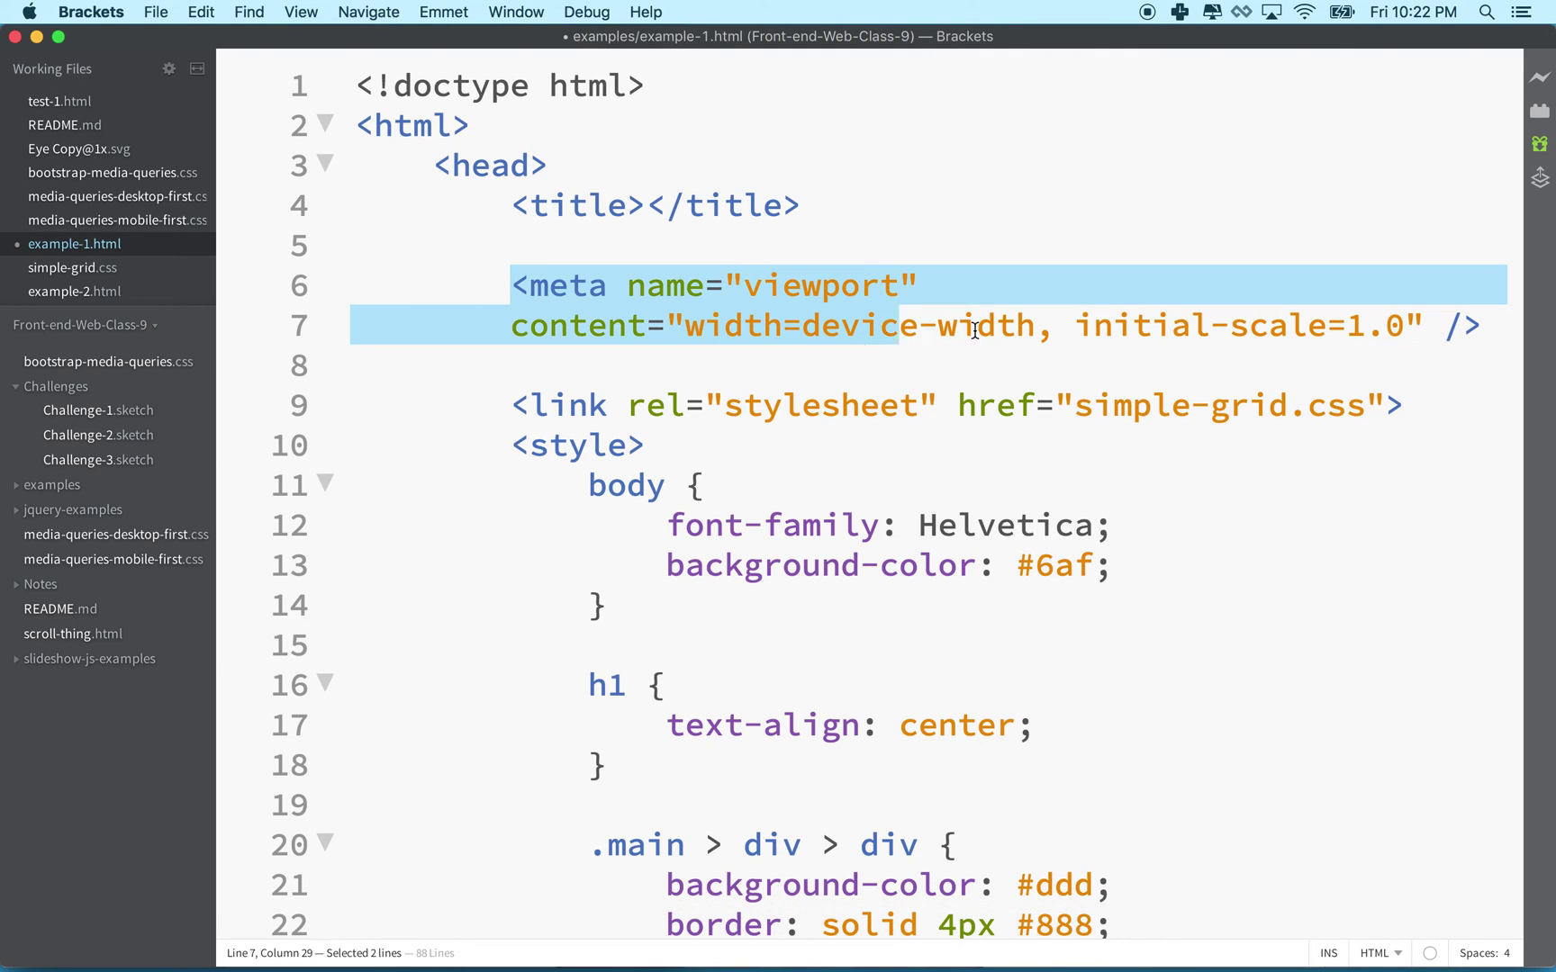
double_click(759, 289)
left_click_drag(688, 329, 1046, 327)
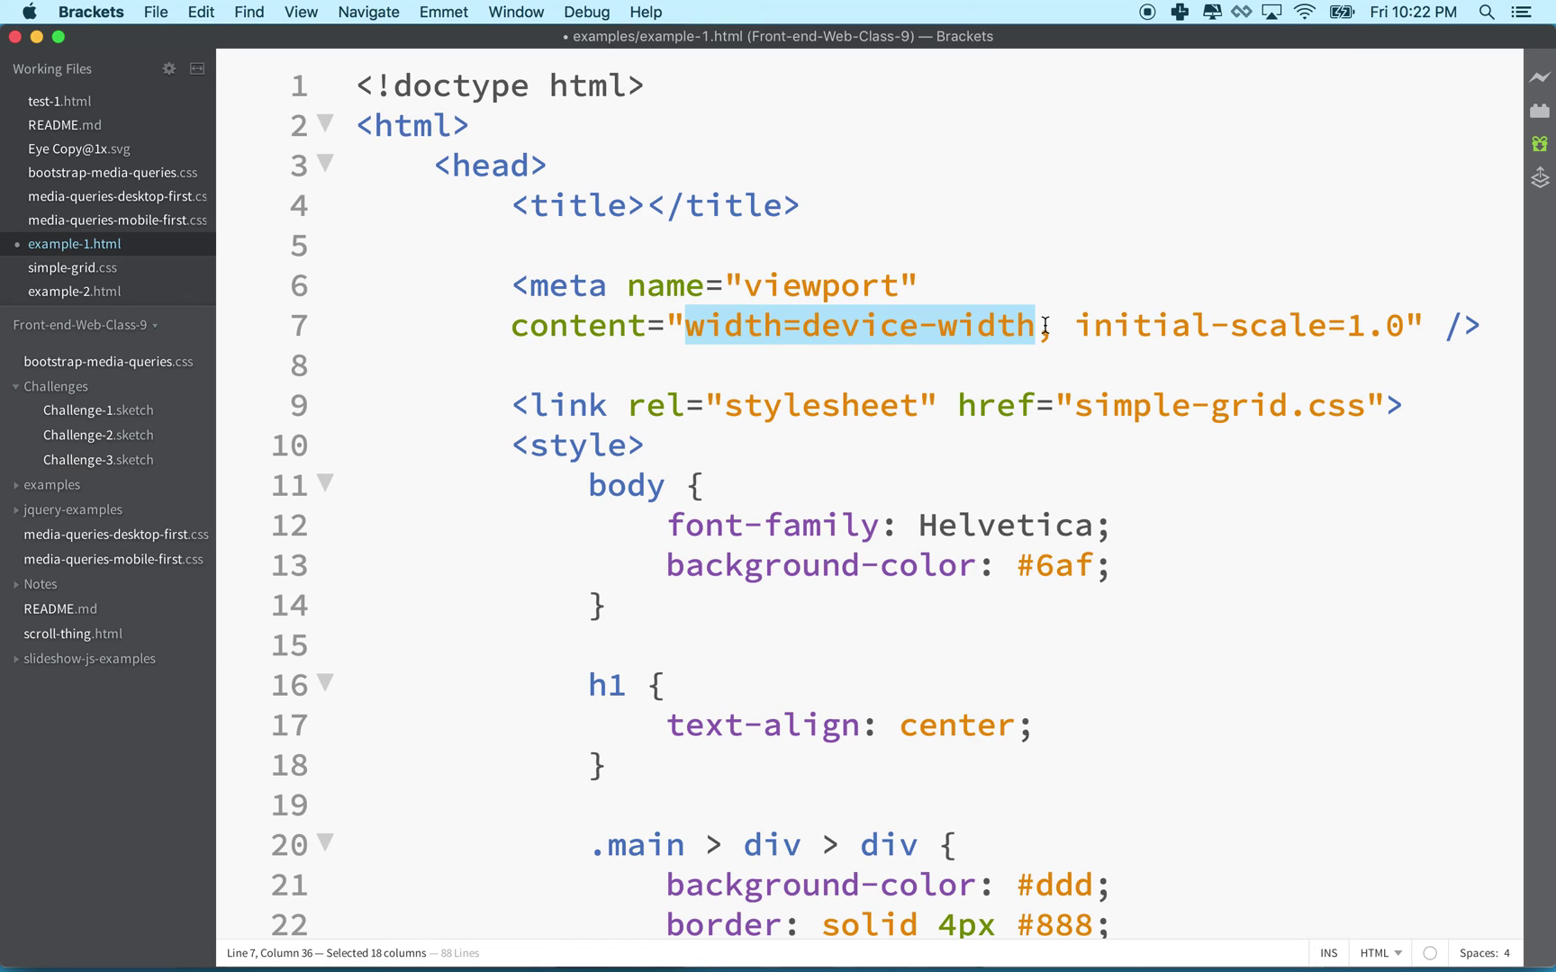
mouse_move(830, 947)
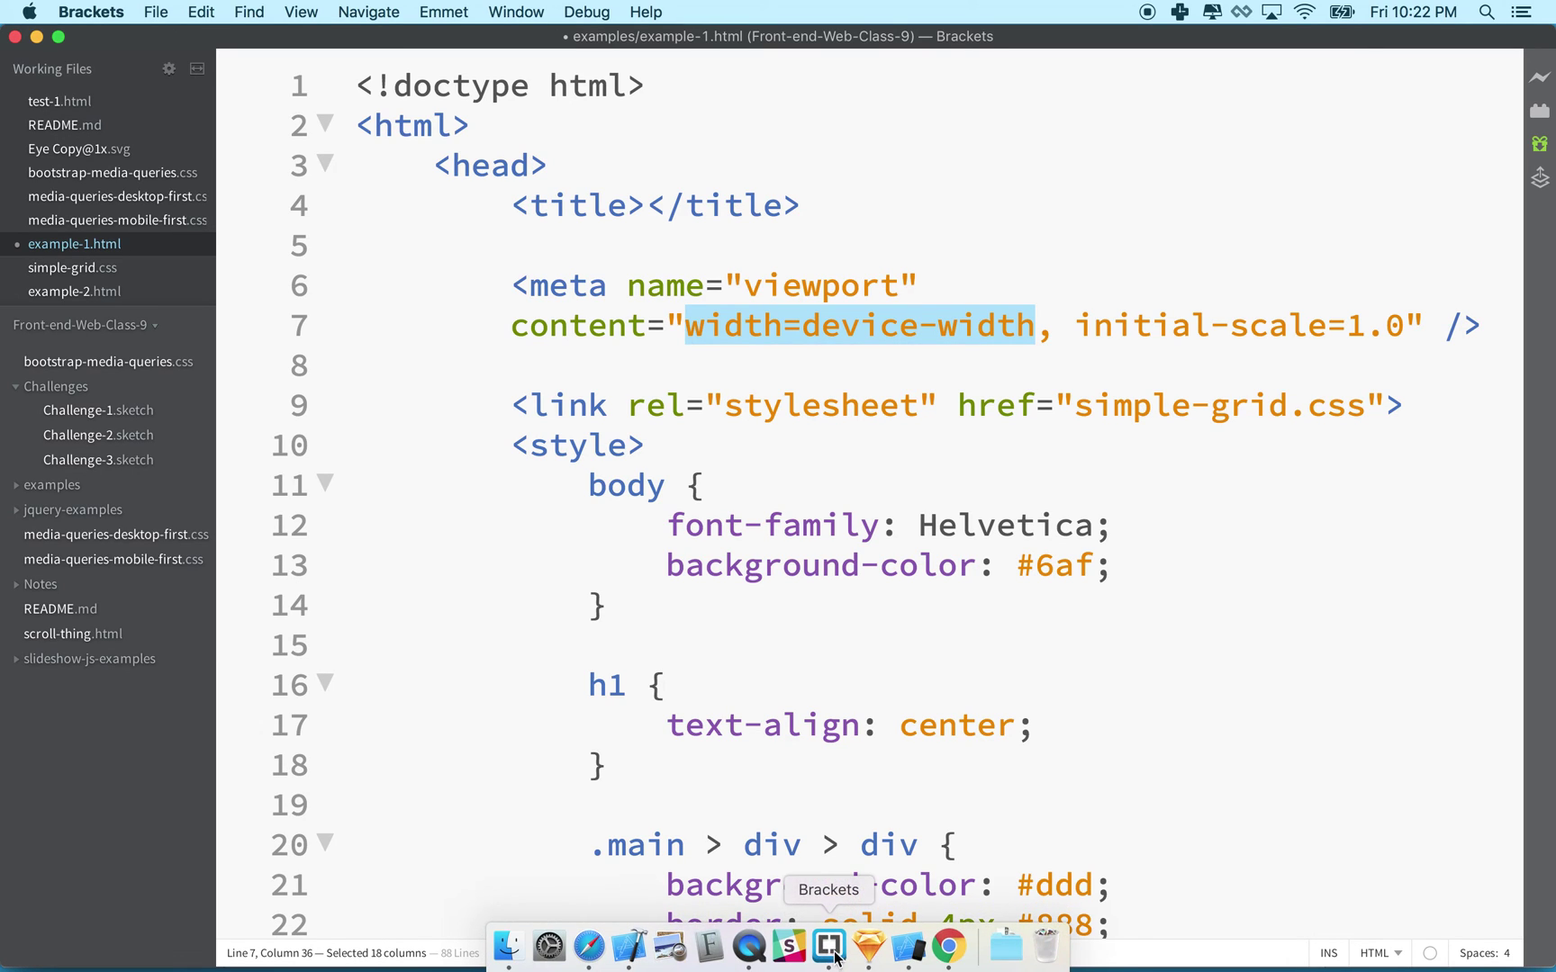
Bring the iPhone Simulator forward, then return to example-1.html in Brackets.
left_click(913, 947)
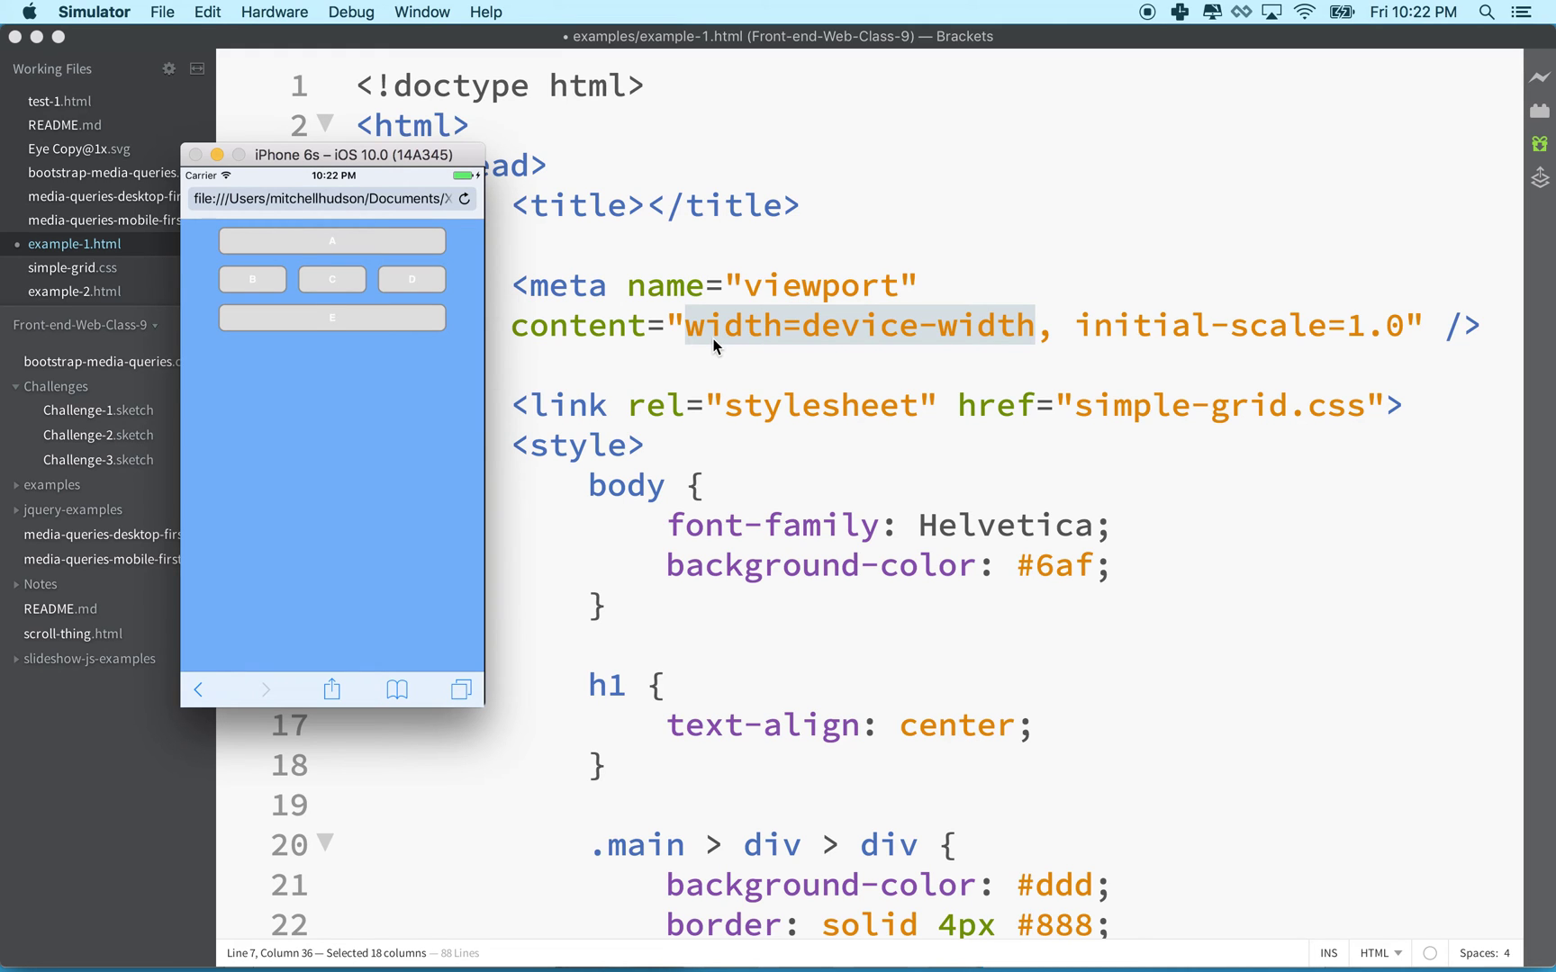
scroll(715, 346, "down", 10)
scroll(715, 345, "down", 10)
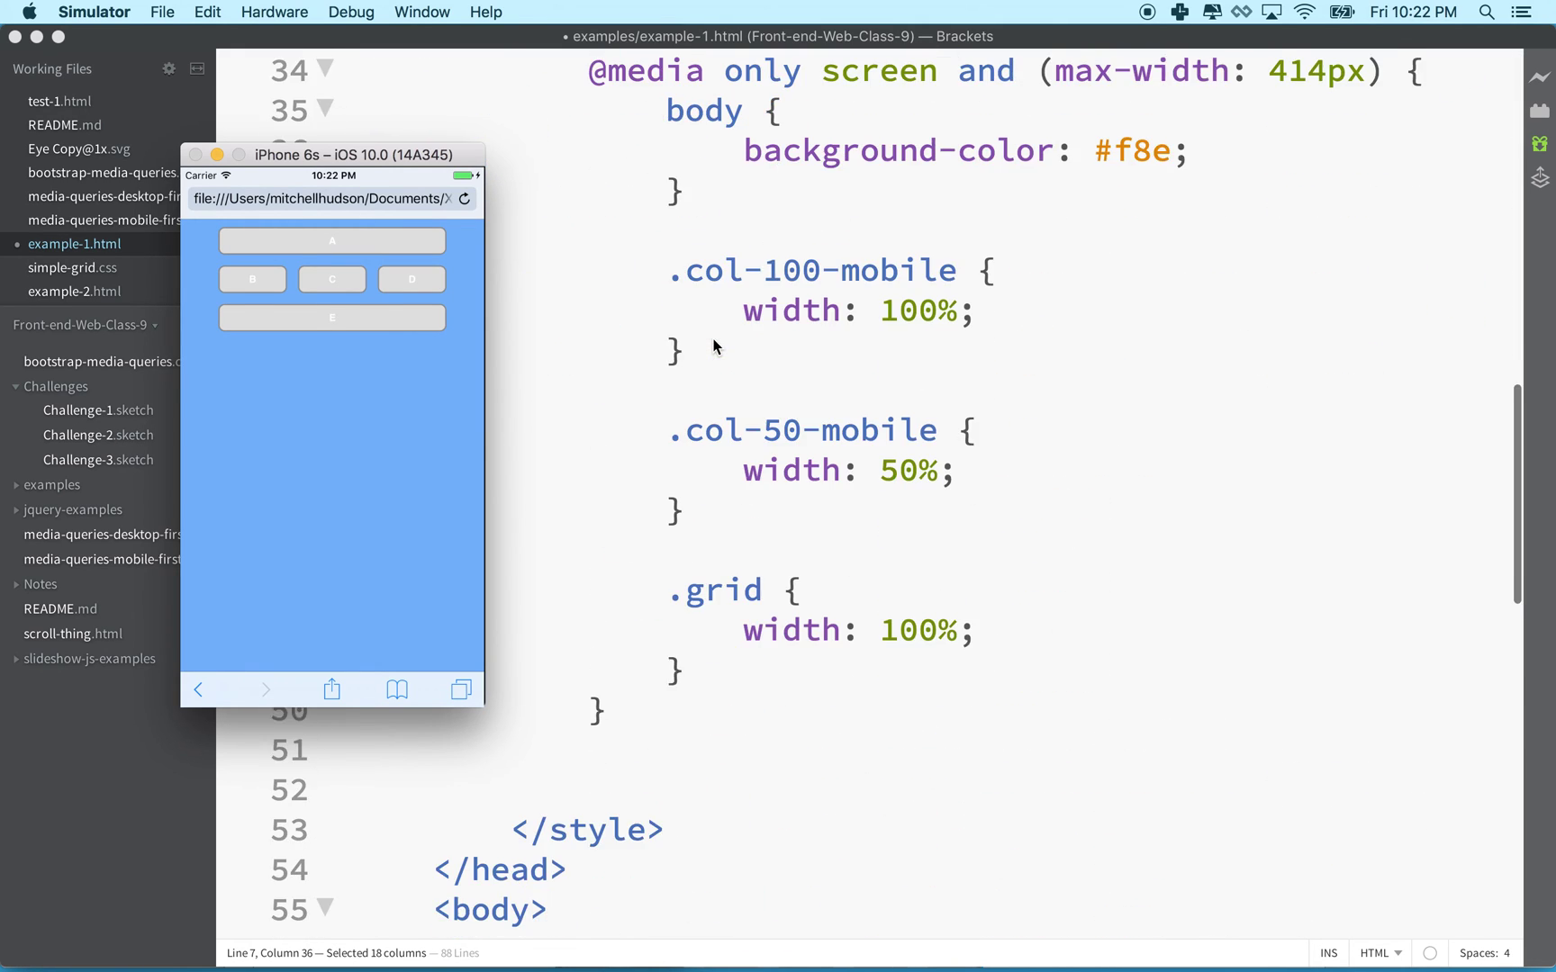
scroll(715, 344, "up", 1)
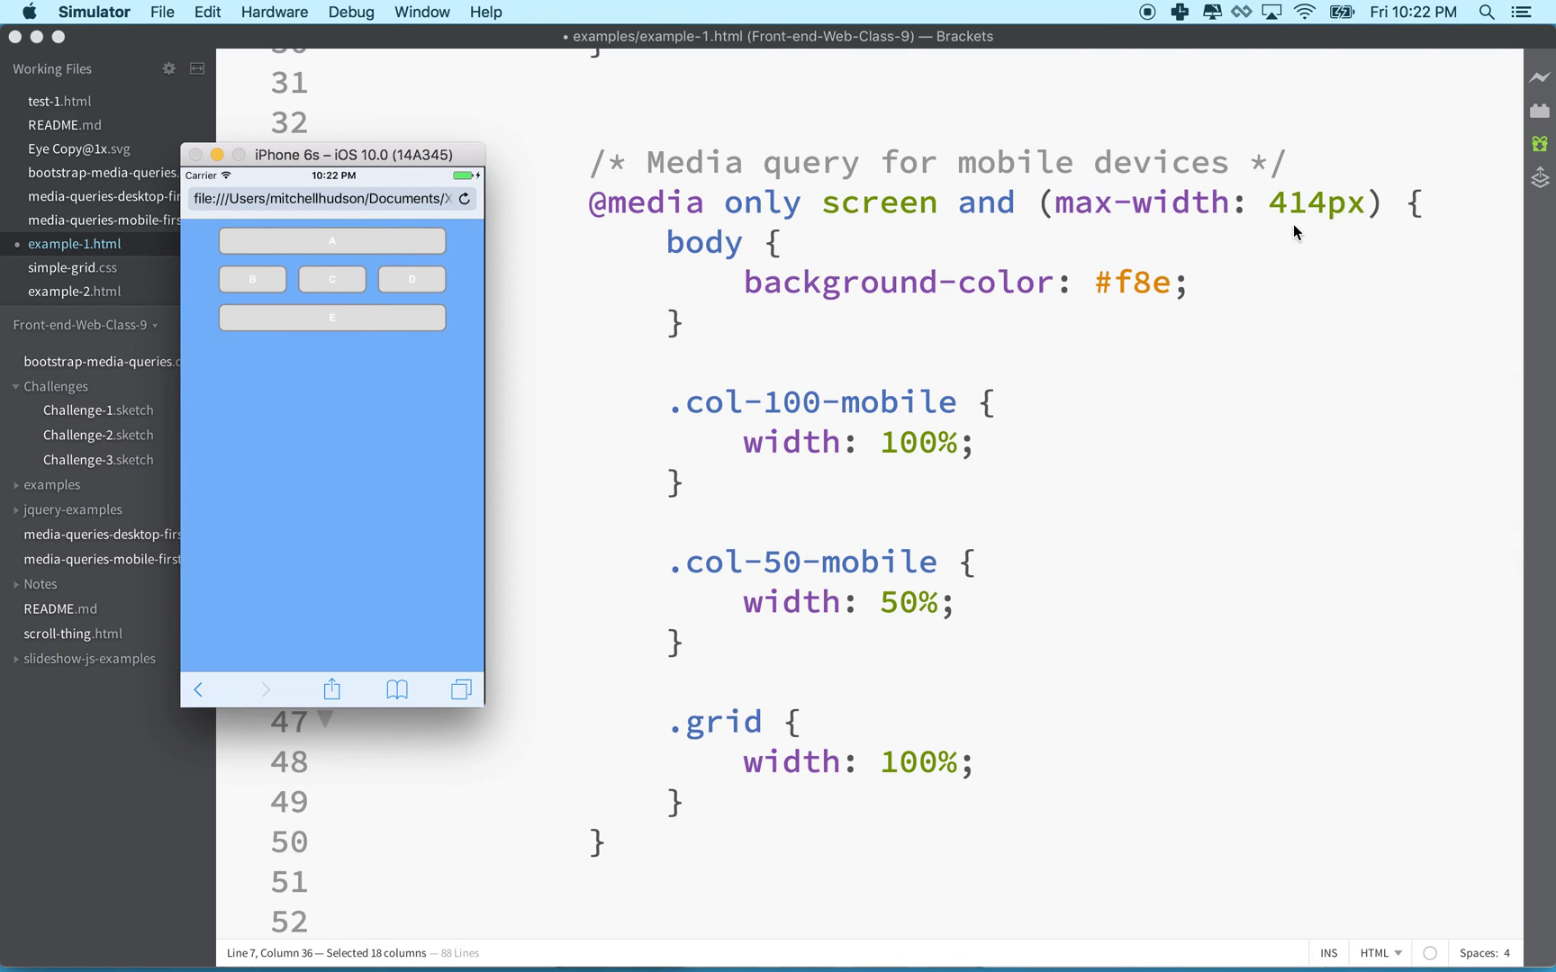
scroll(1306, 207, "up", 3)
scroll(1303, 207, "up", 8)
scroll(1303, 208, "up", 4)
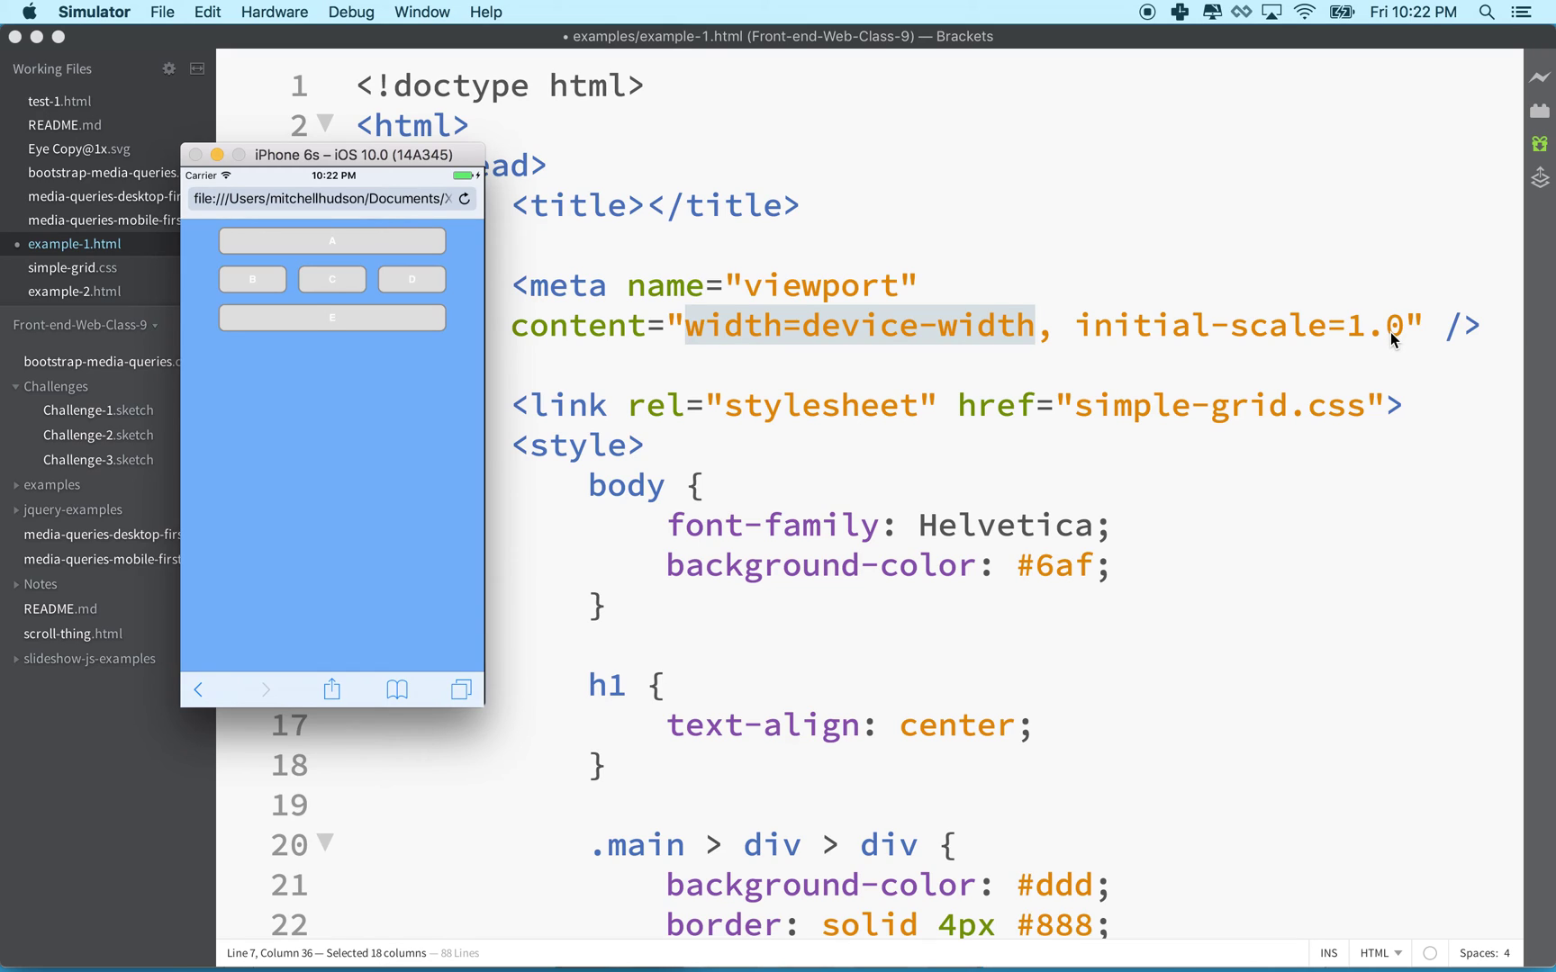
key("super+Tab")
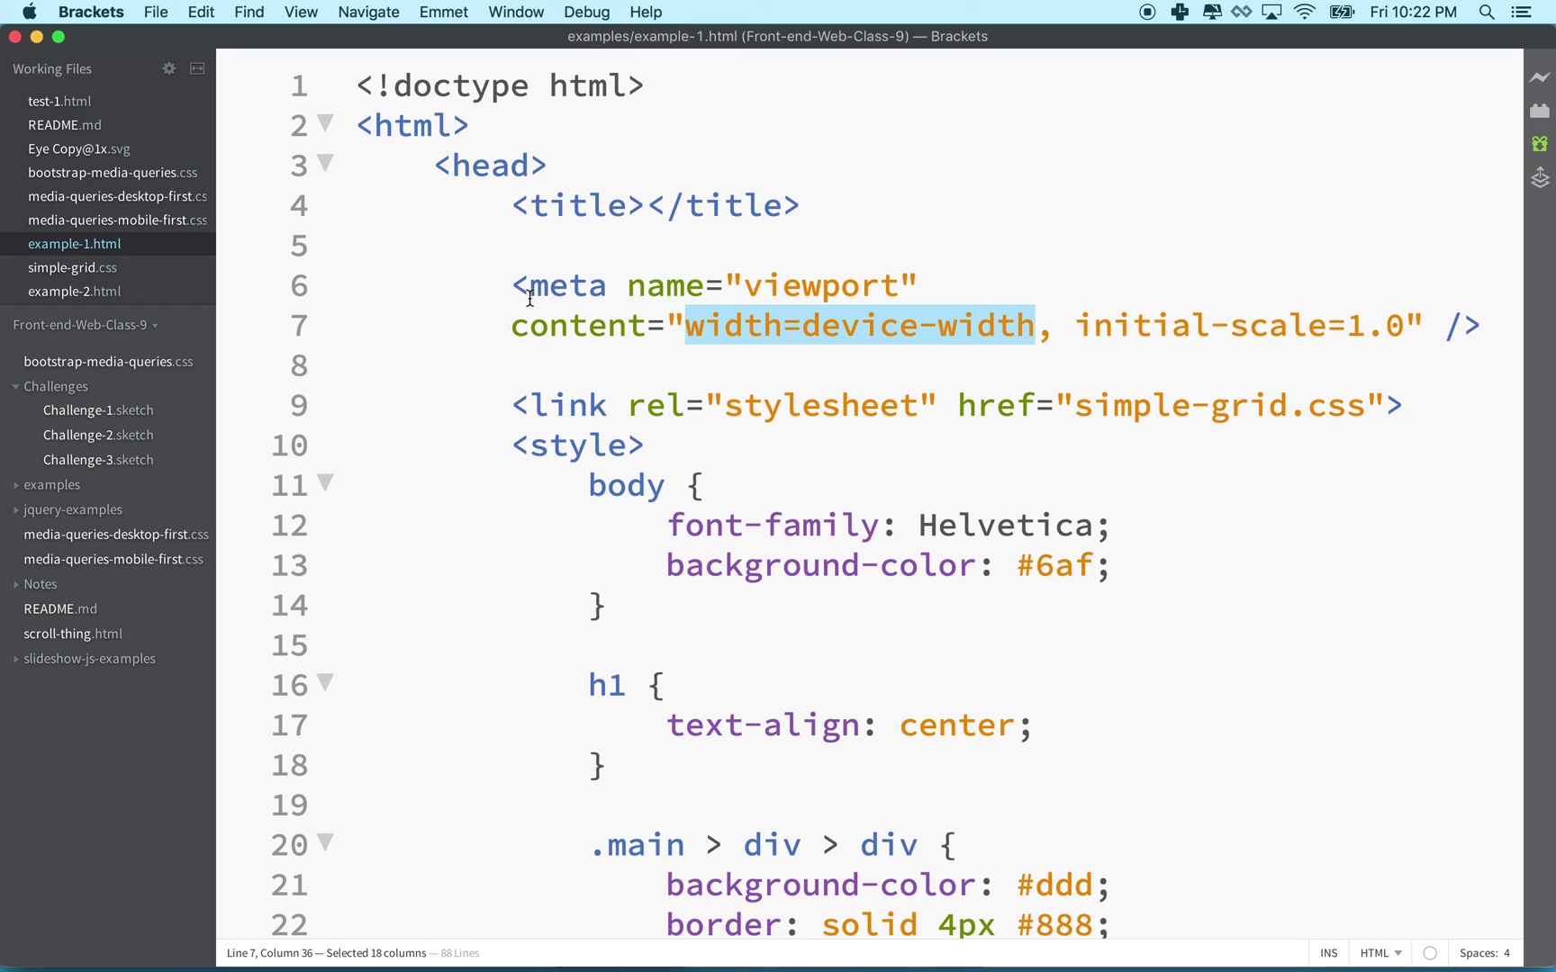
Highlight the viewport meta tag and width=device-width, then bring the iPhone Simulator forward.
mouse_move(513, 288)
left_mouse_down()
mouse_move(1468, 349)
mouse_move(1489, 327)
left_mouse_up()
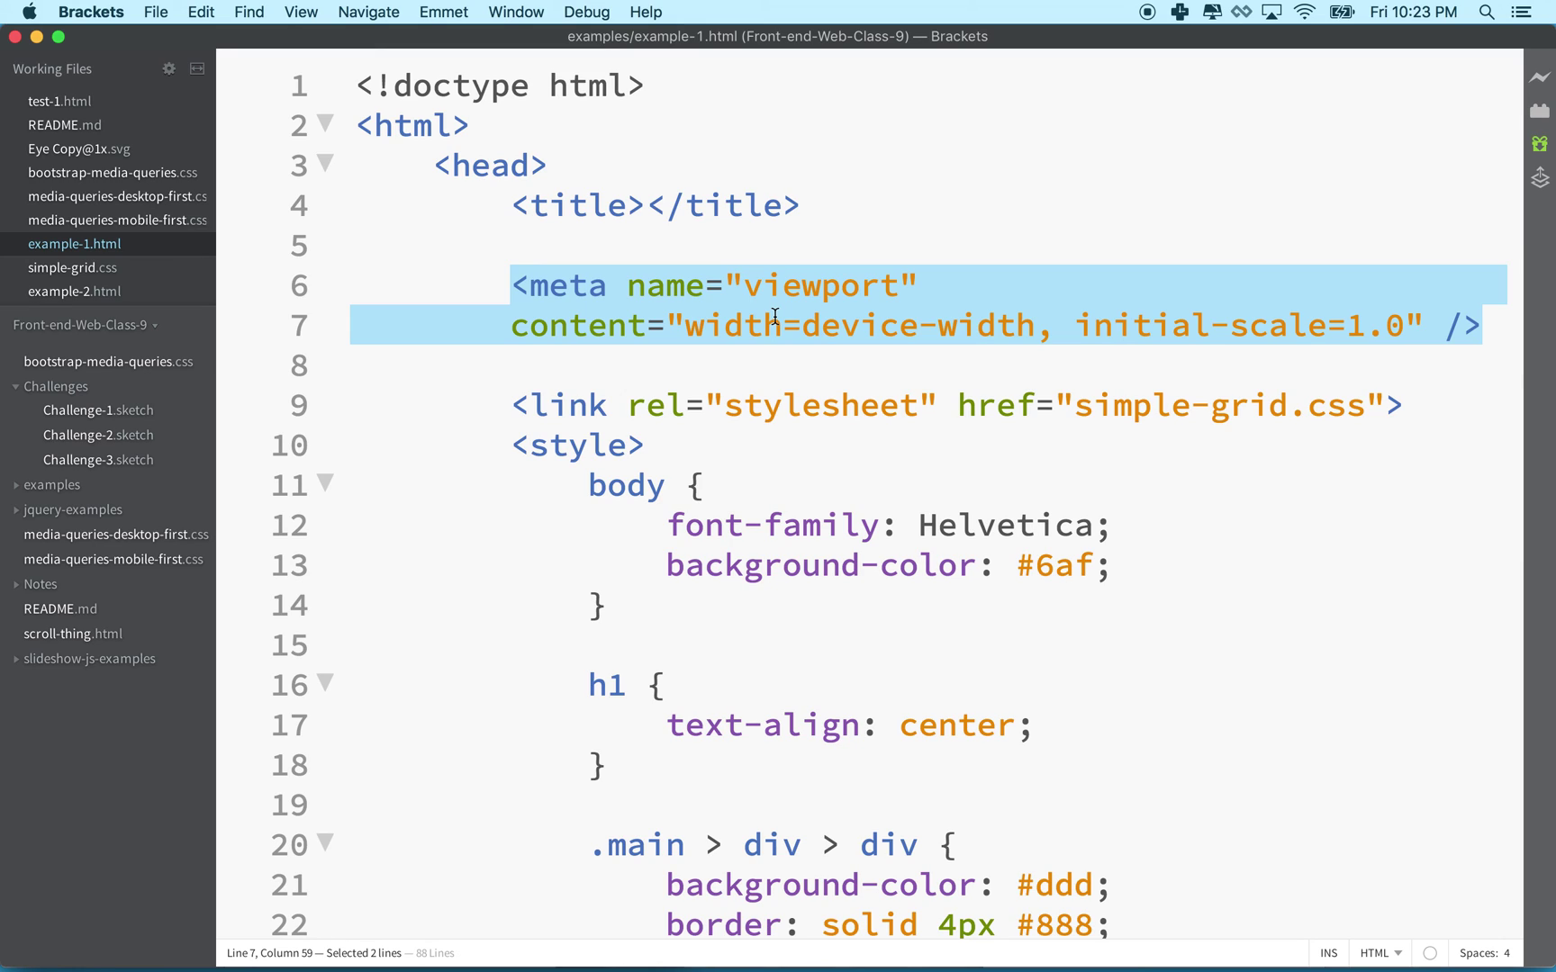
mouse_move(513, 286)
left_mouse_down()
mouse_move(828, 318)
mouse_move(1493, 324)
left_mouse_up()
left_click(725, 328)
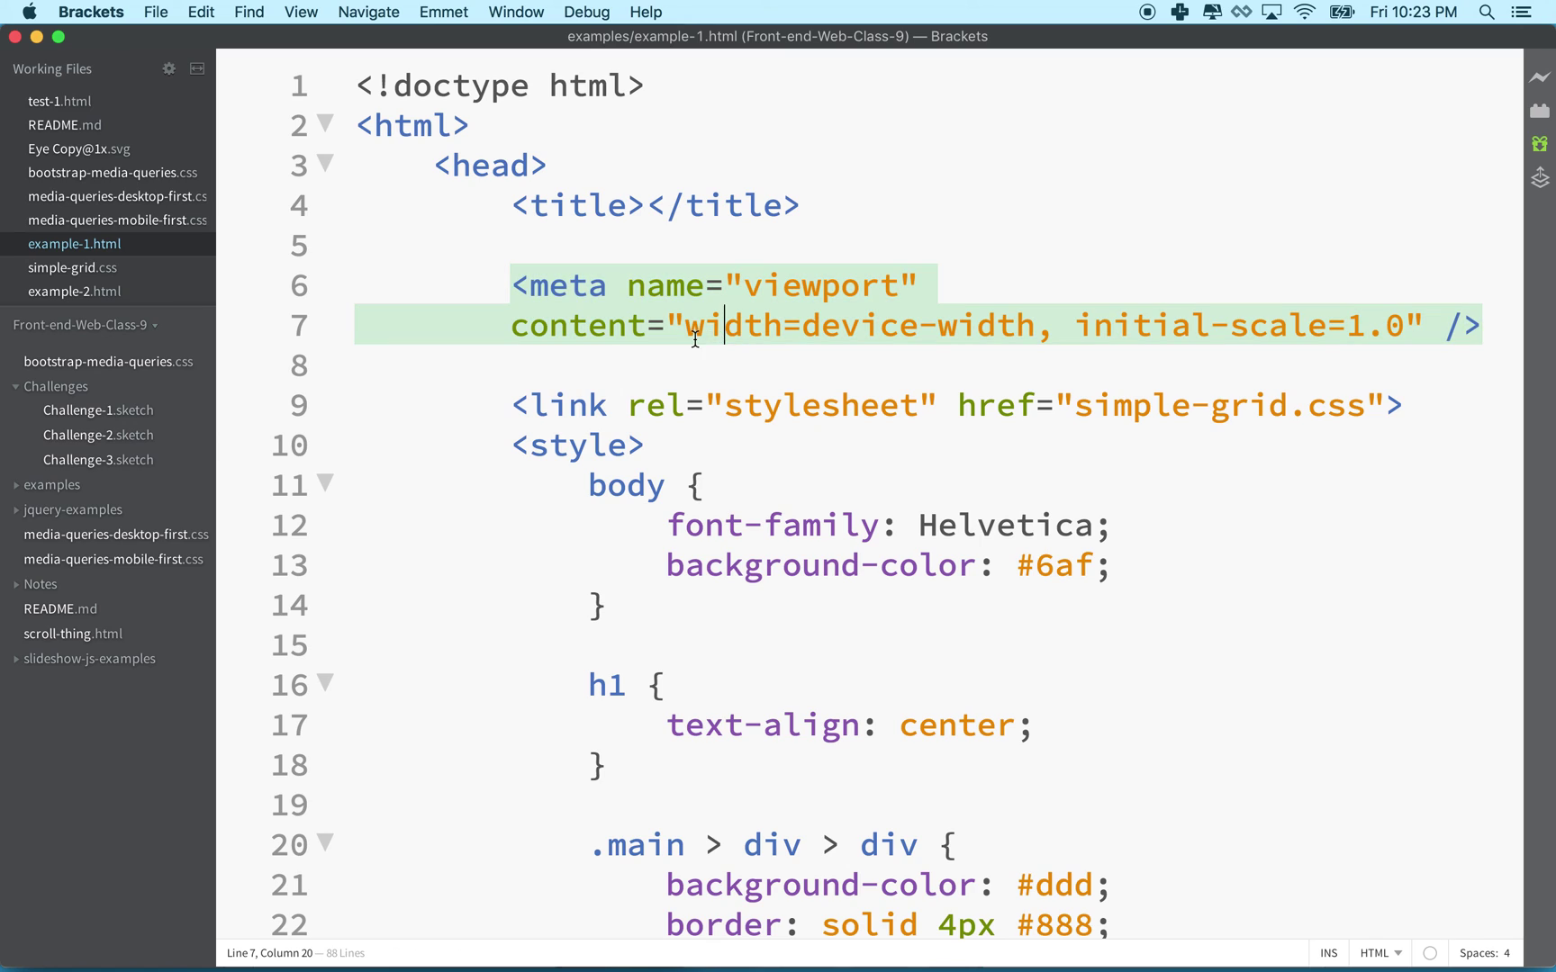
left_click_drag(687, 328, 1410, 324)
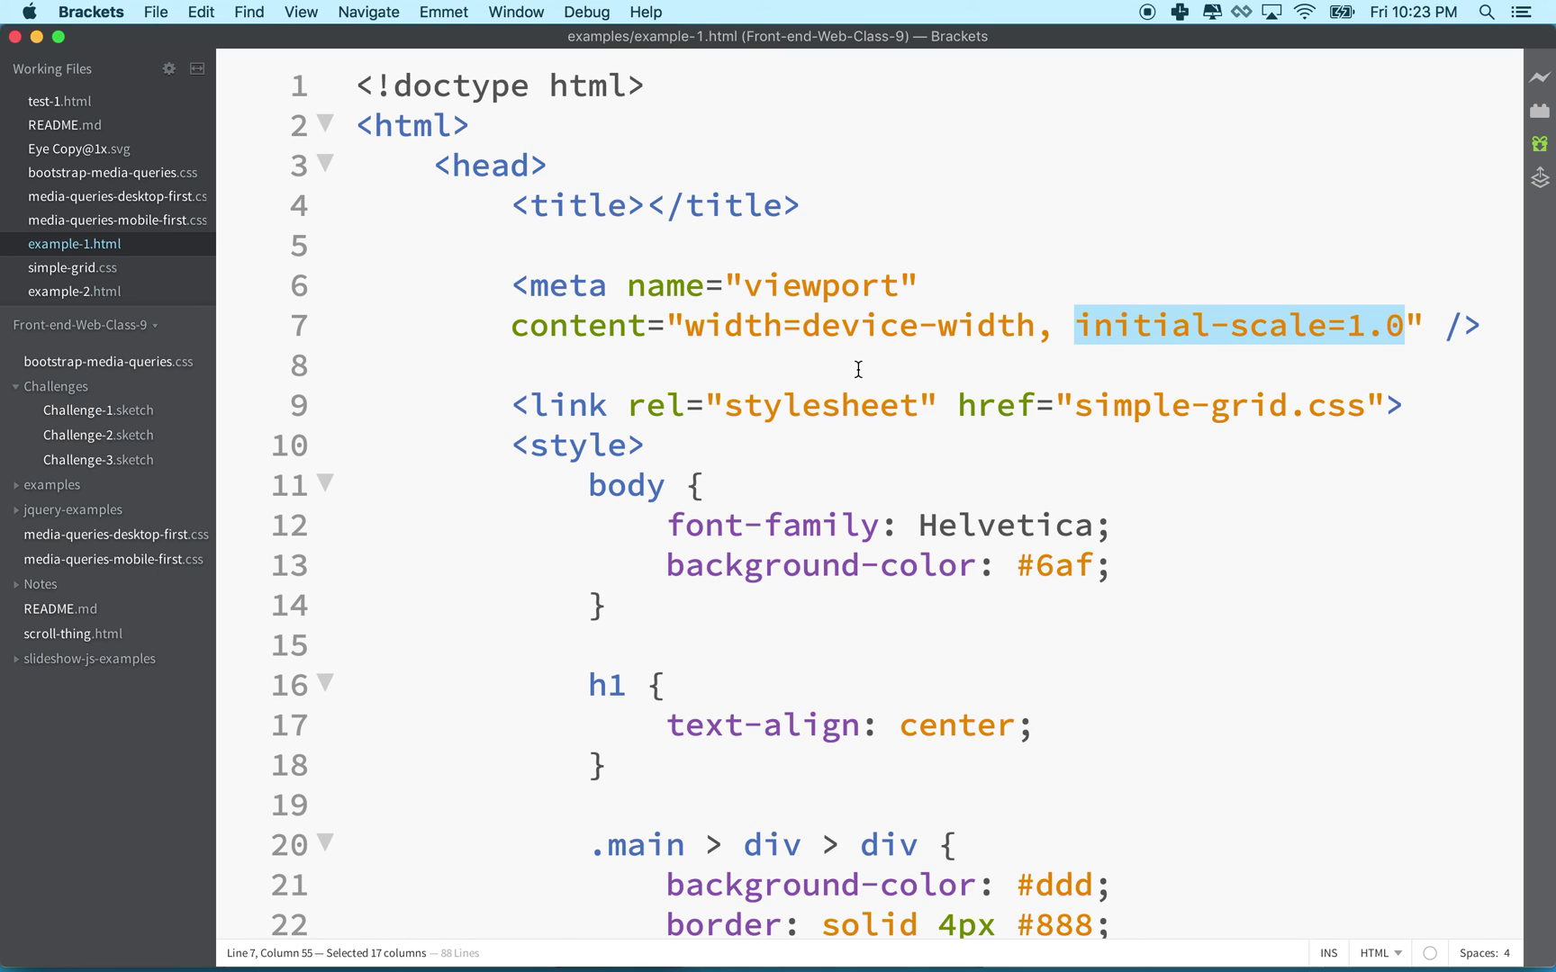
mouse_move(901, 966)
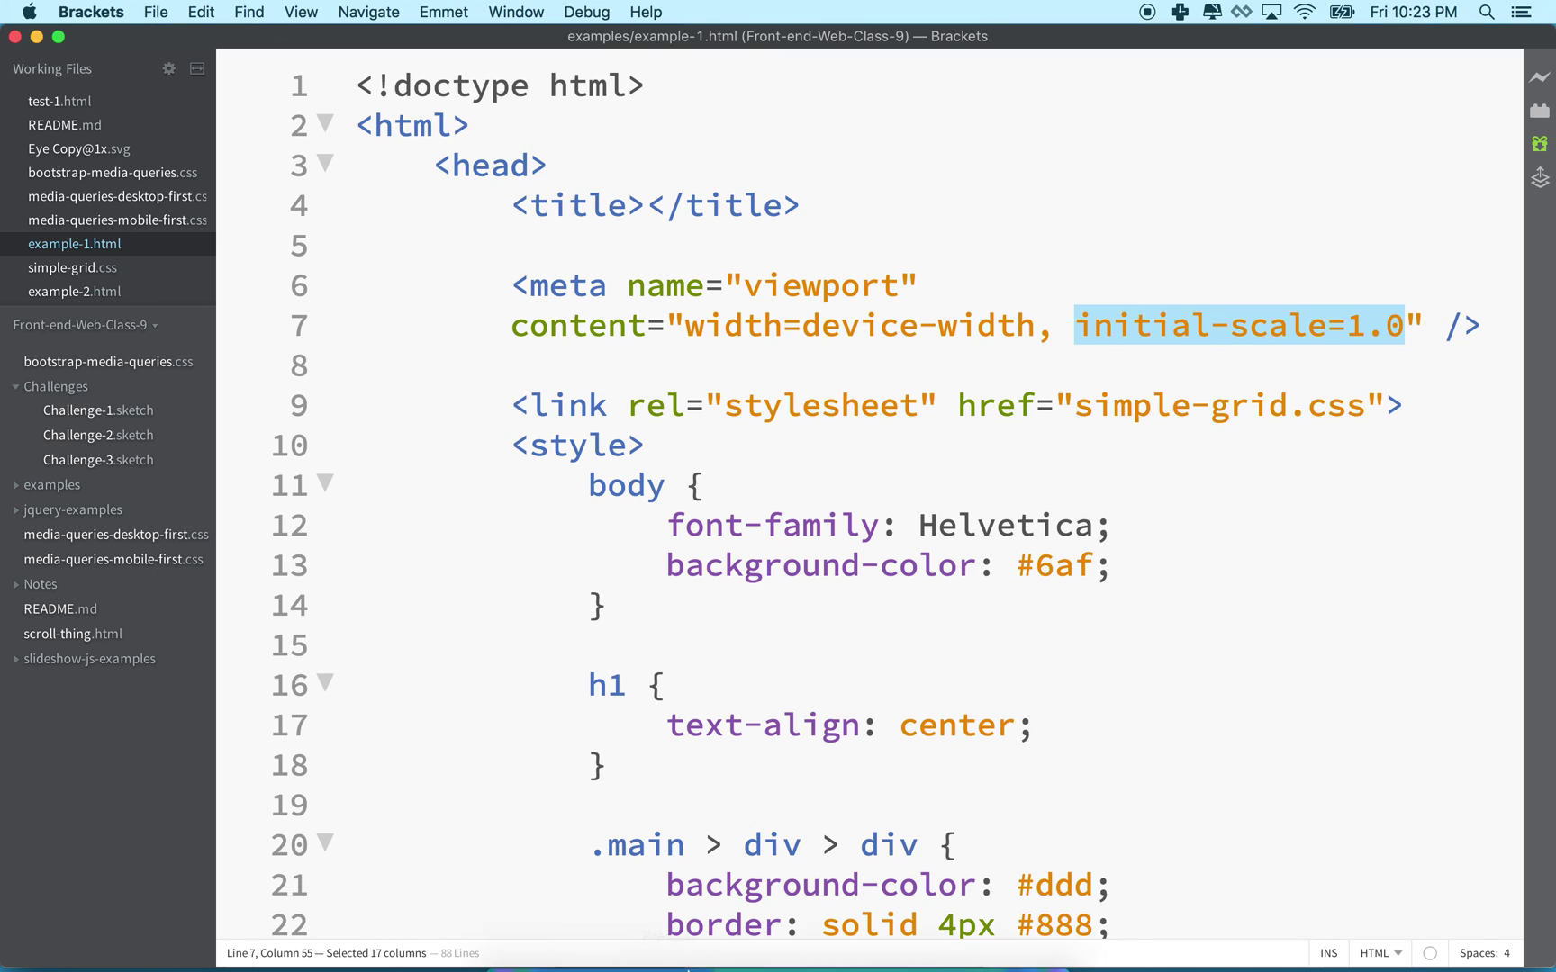
left_click(900, 948)
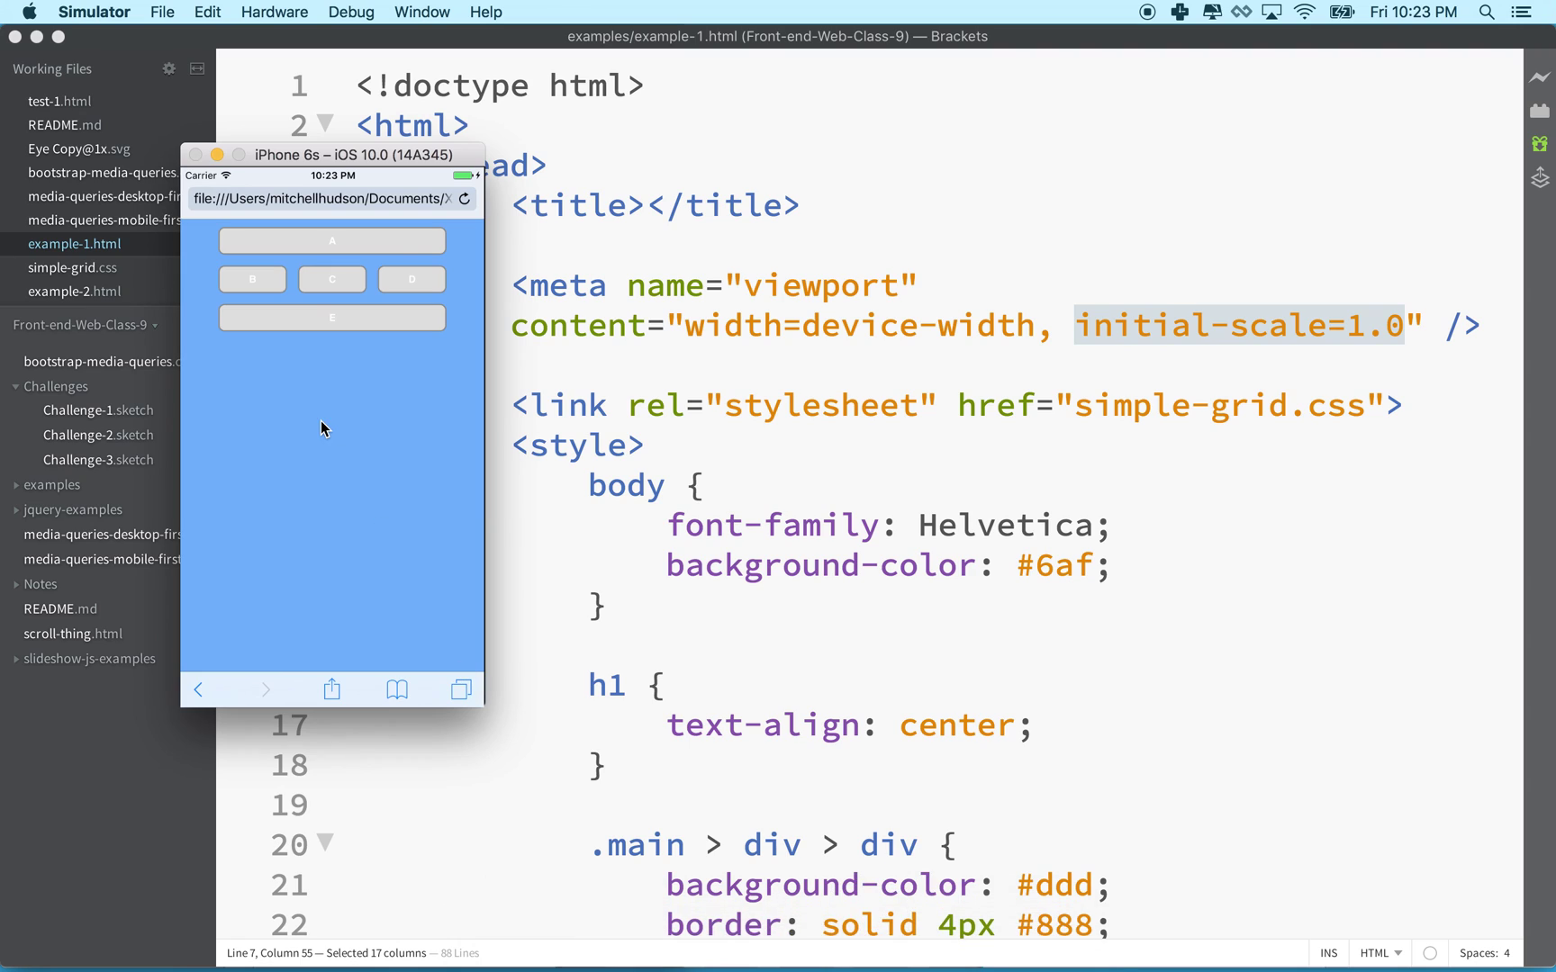
Reload the Simulator page to apply the viewport tag, then reselect the tag in Brackets.
left_click(462, 201)
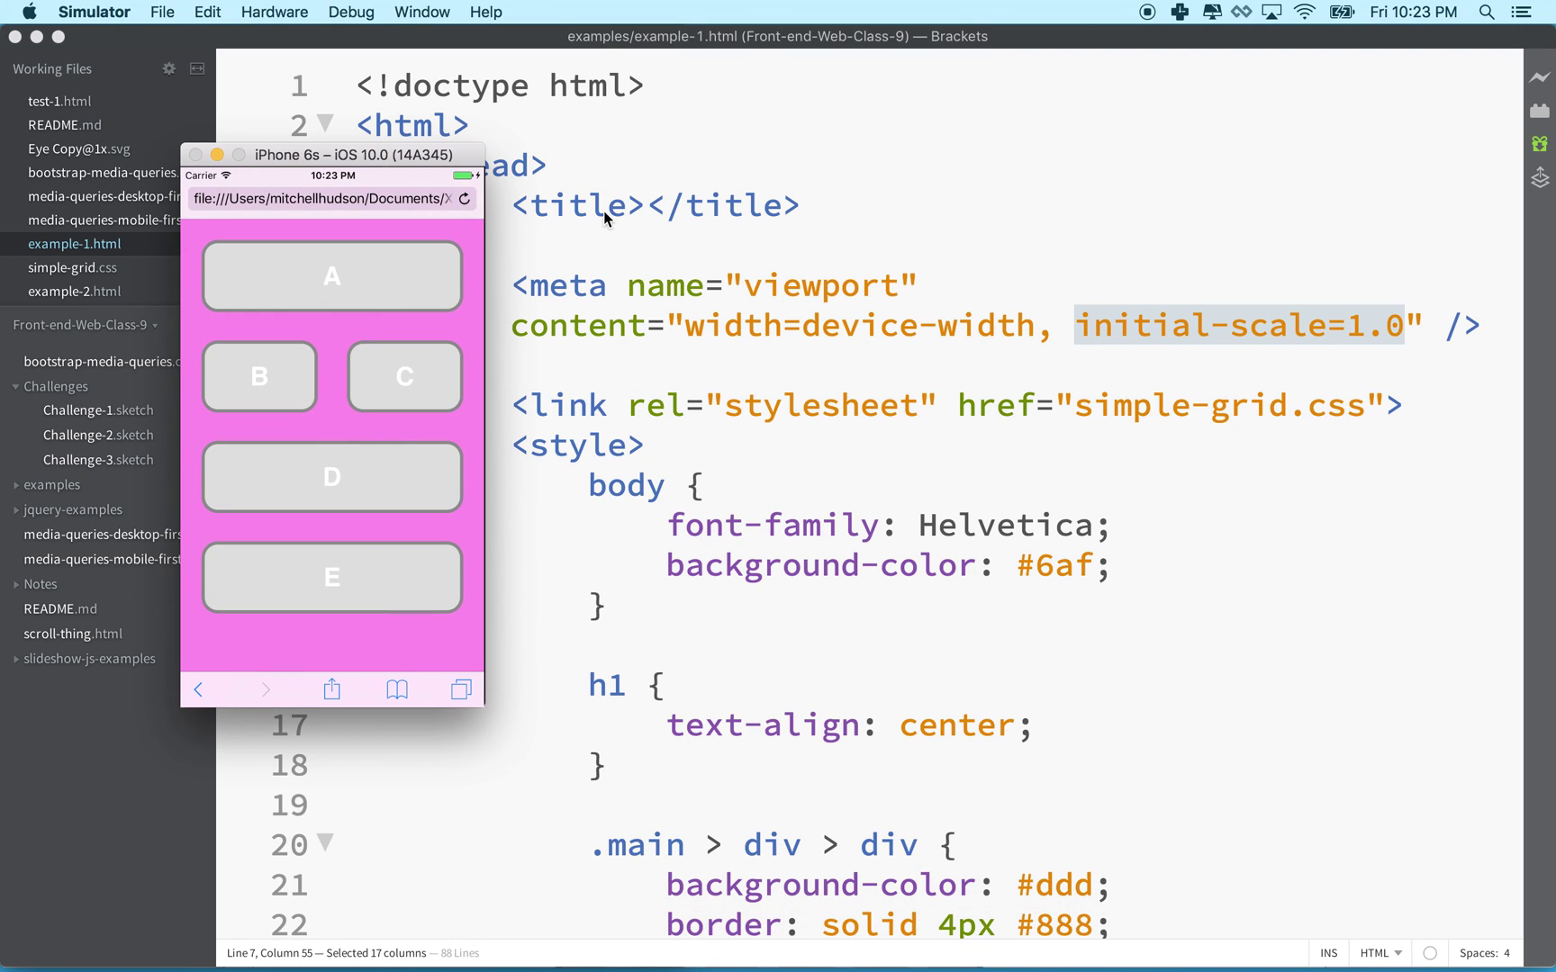
left_click(733, 255)
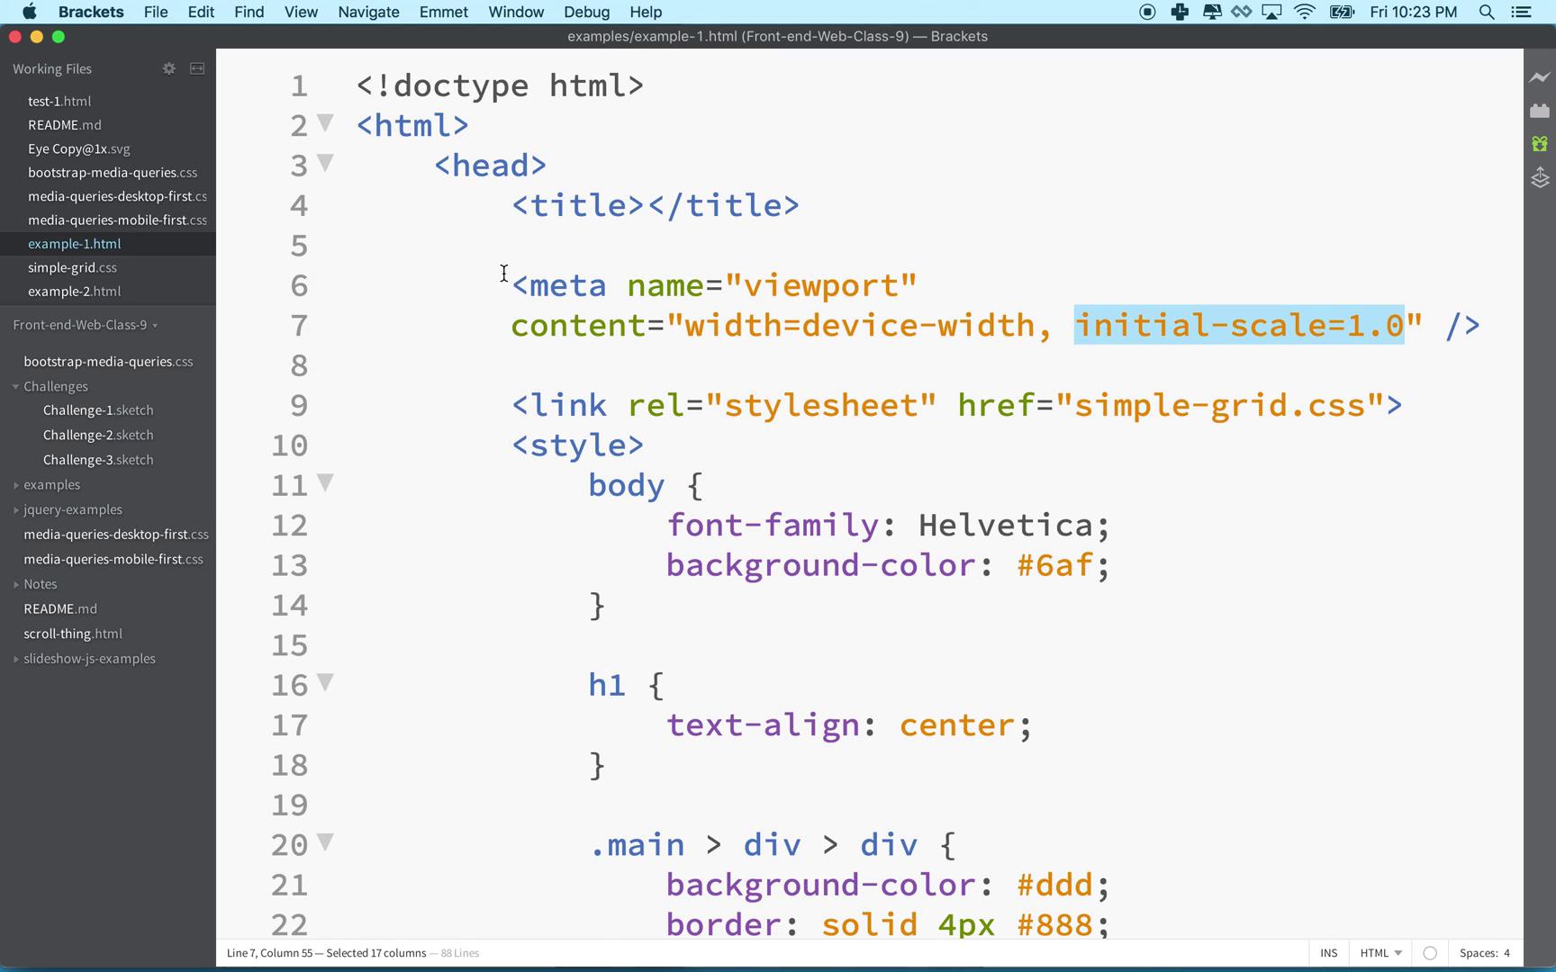
mouse_move(508, 280)
left_mouse_down()
mouse_move(1193, 331)
mouse_move(1486, 326)
left_mouse_up()
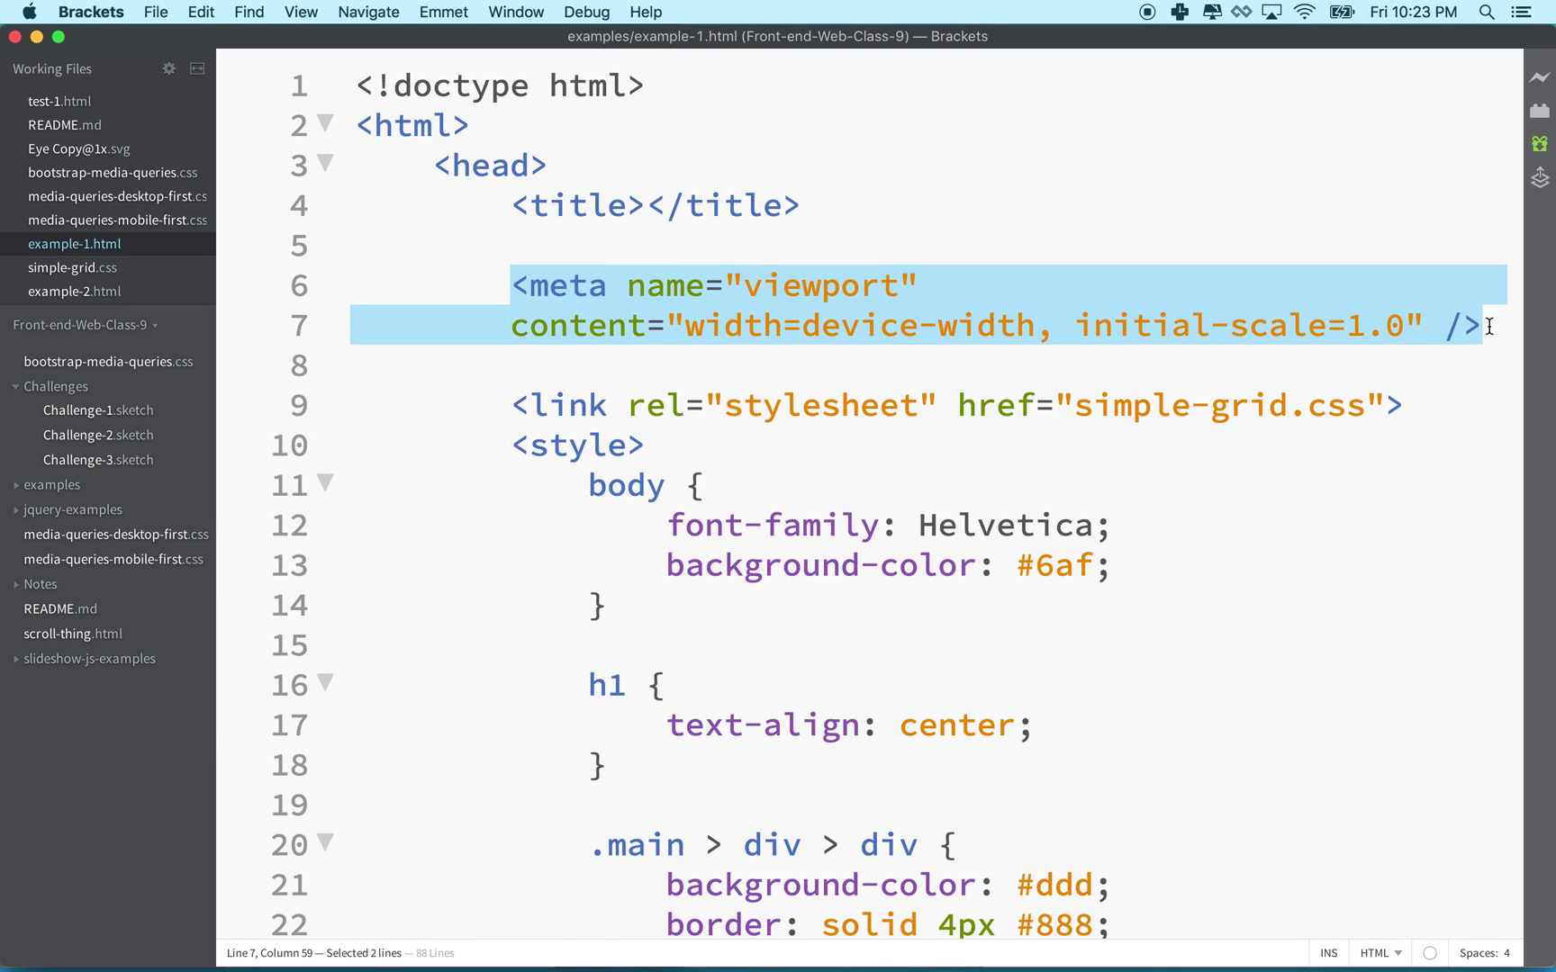